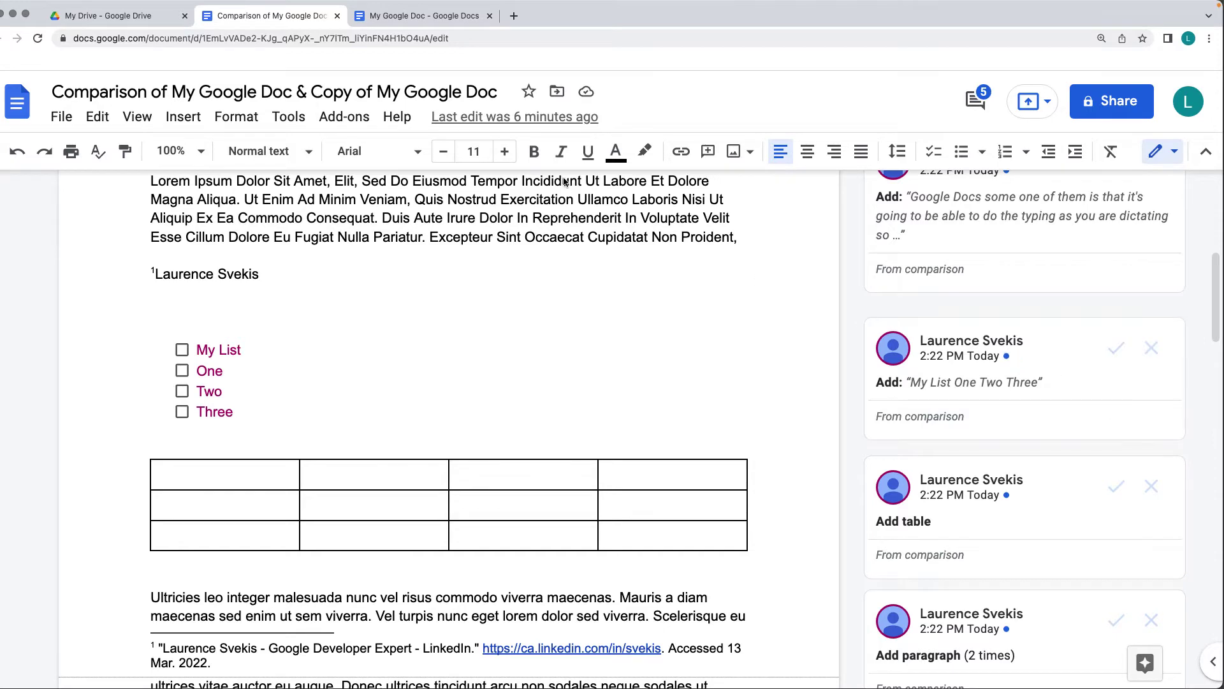
left_click(395, 14)
left_click(61, 117)
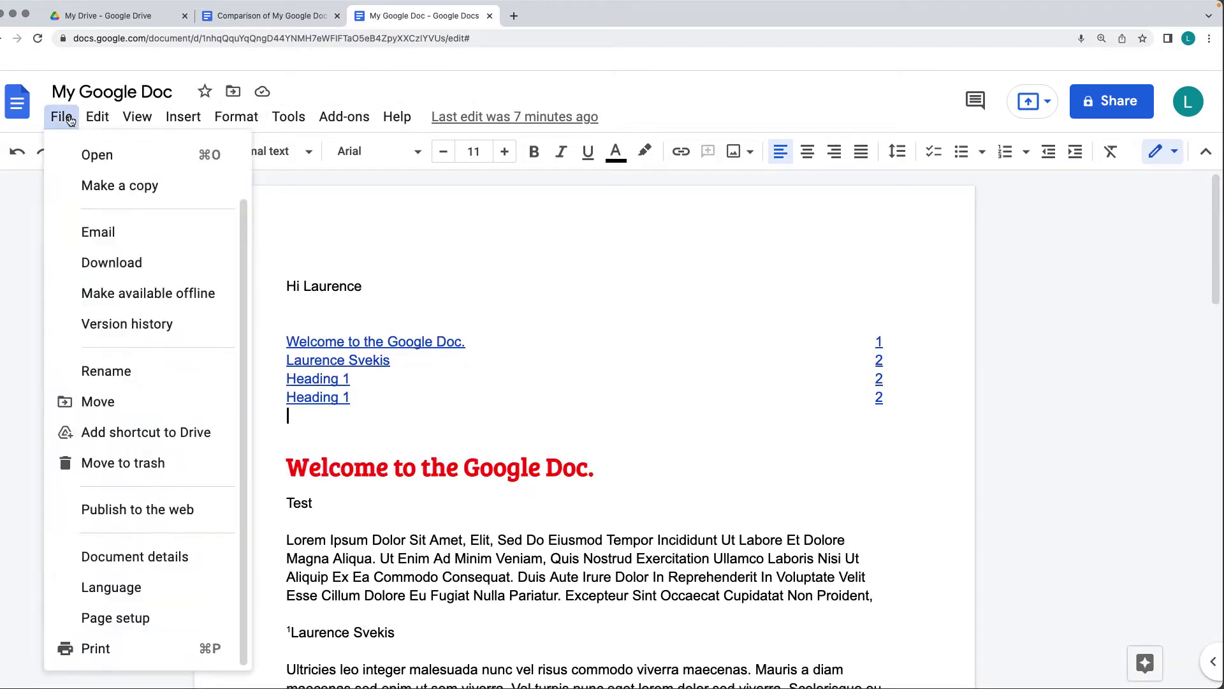
mouse_move(204, 324)
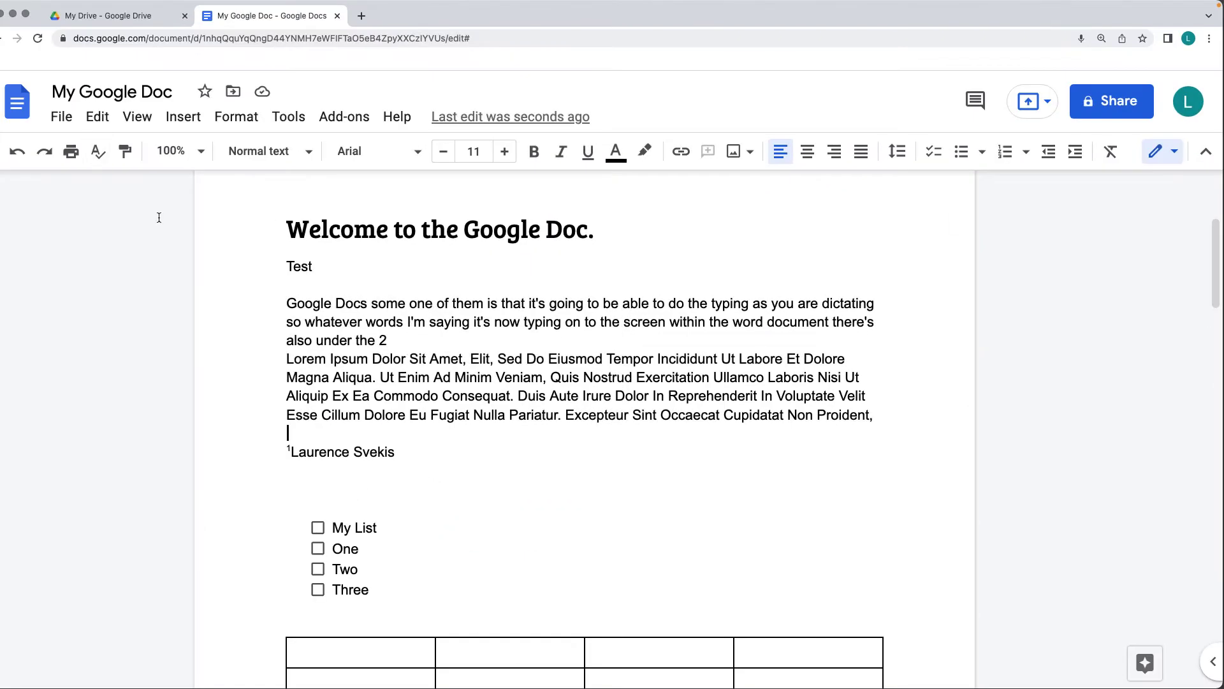
- Make a copy of the document named "Copy of My Google Doc"
left_click(62, 120)
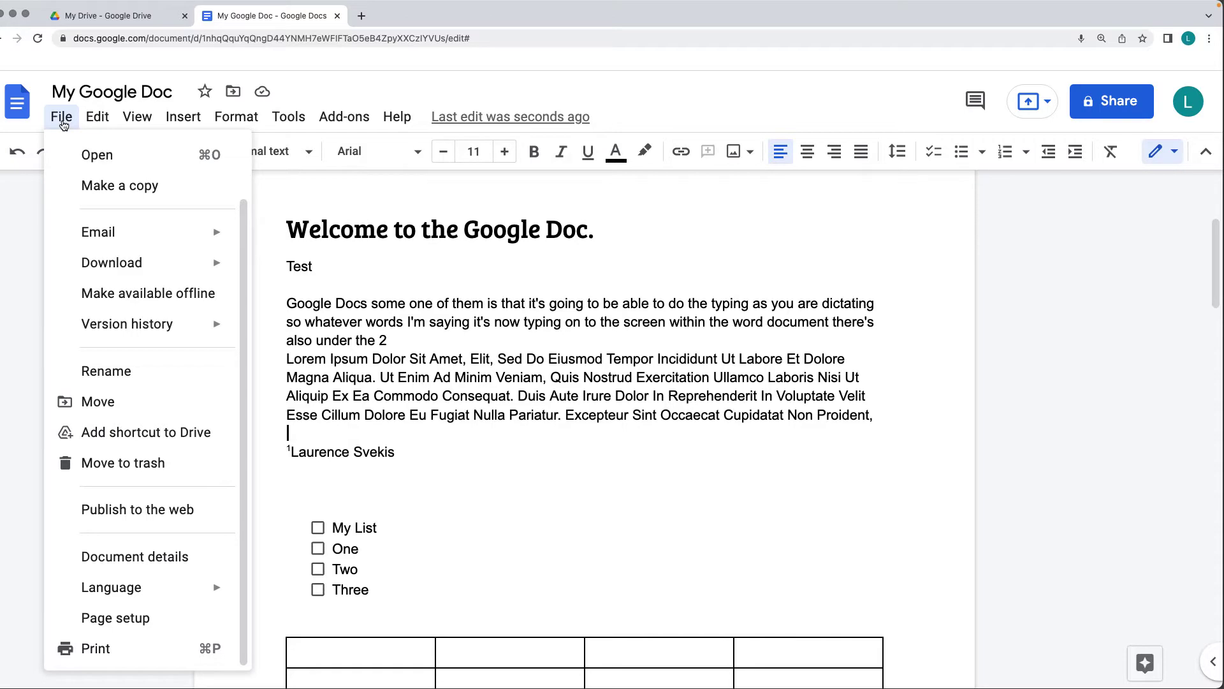
left_click(107, 192)
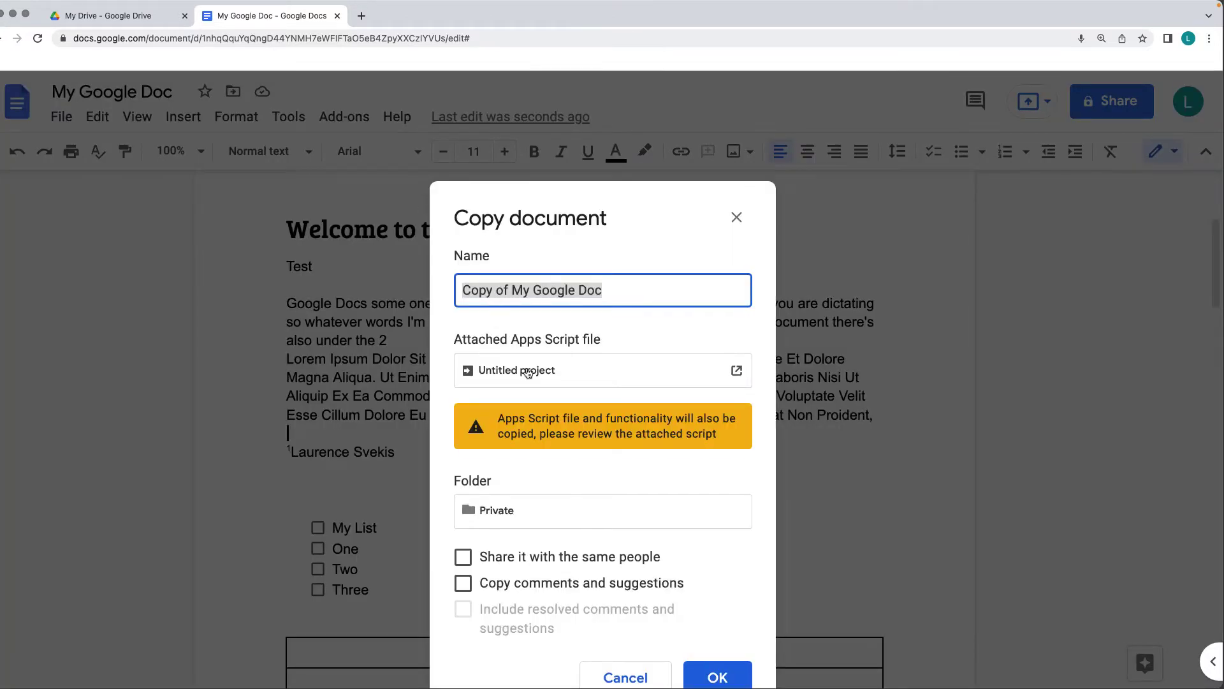
left_click(718, 676)
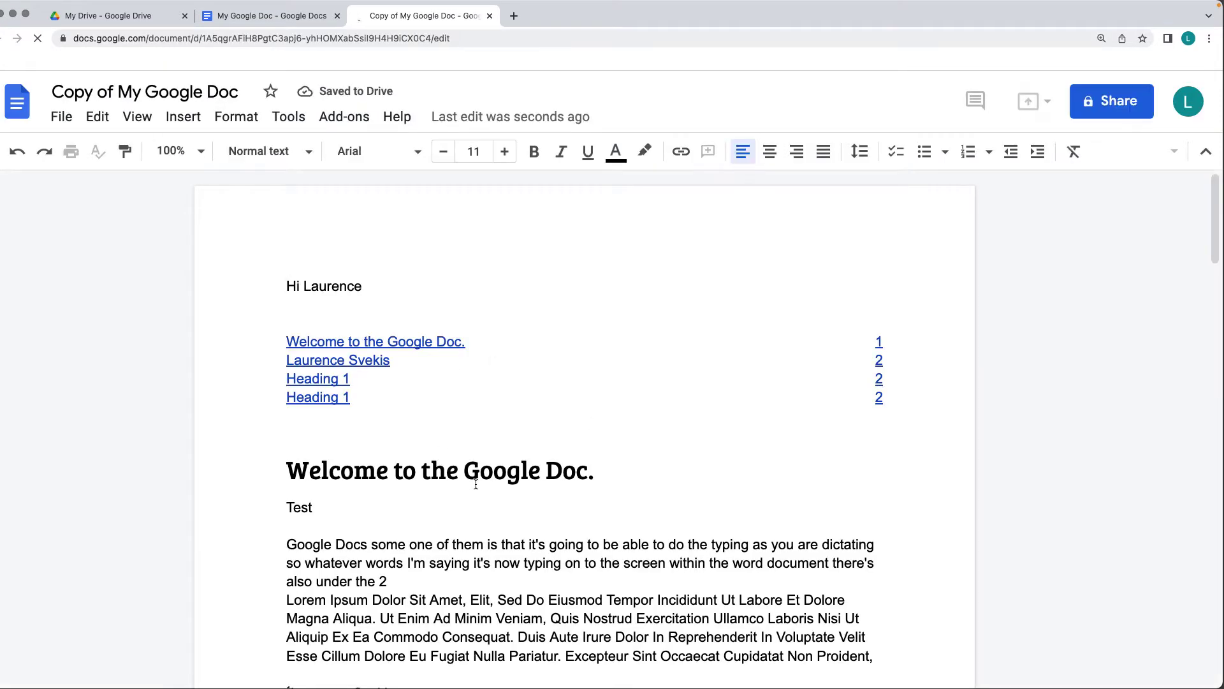
- Return to the original My Google Doc and make the "Welcome to the Google Doc." heading bold and red
left_click(247, 19)
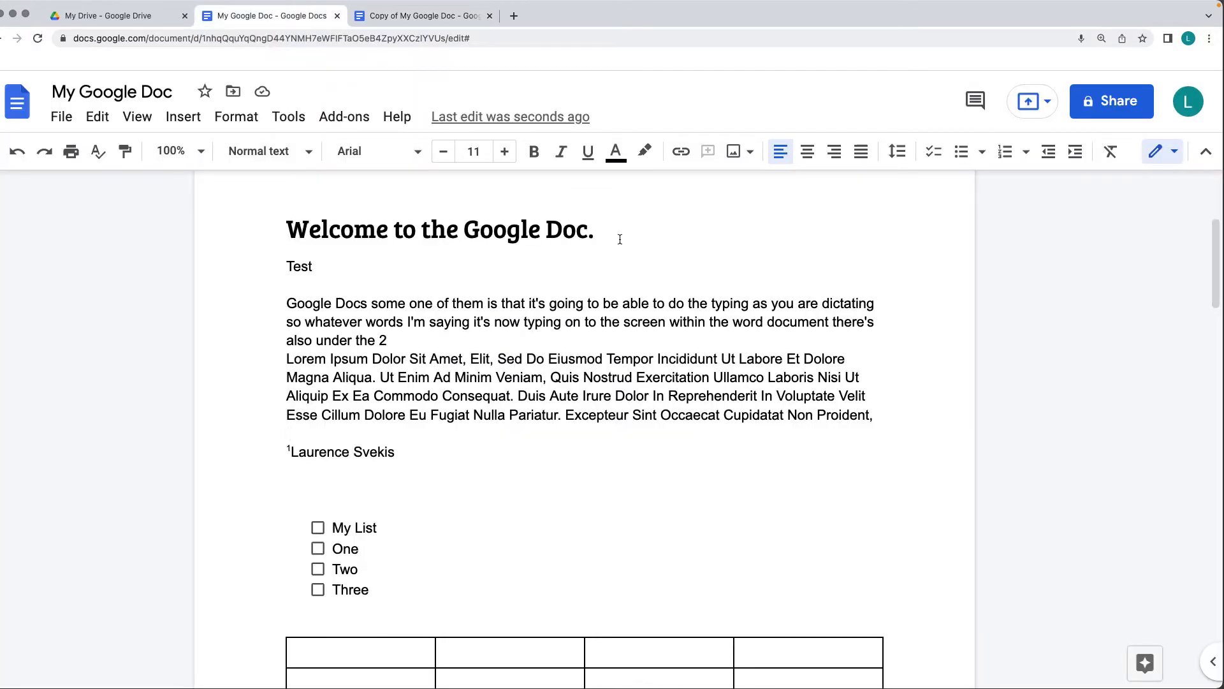
left_click_drag(618, 238, 250, 225)
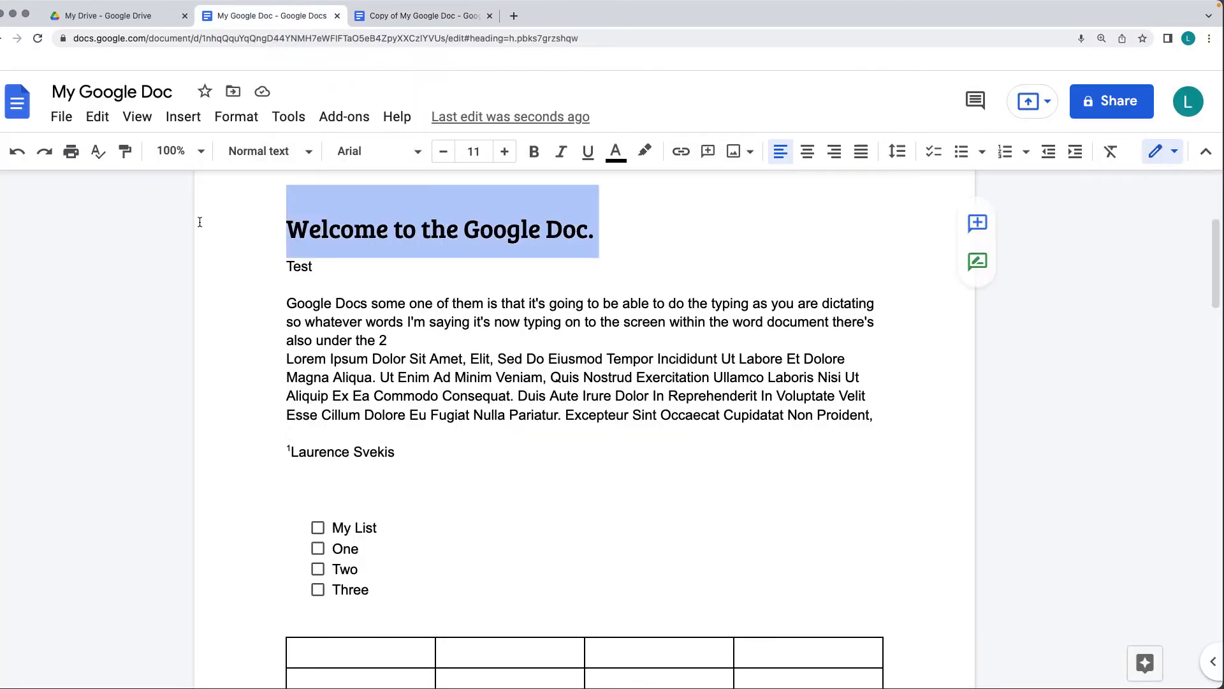
left_click(534, 151)
left_click(616, 151)
left_click(643, 271)
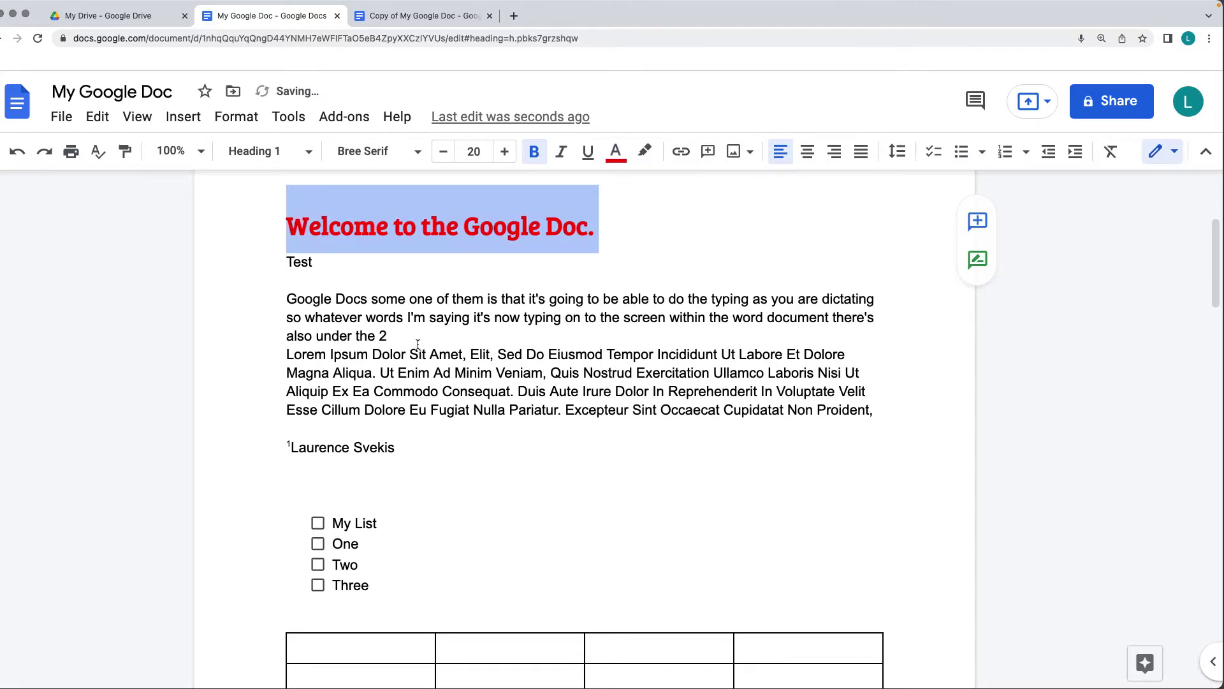
- Delete the dictated paragraph starting "Google Docs some one of them" above the Lorem Ipsum text
left_click_drag(386, 338, 283, 300)
key("BackSpace")
key("Delete")
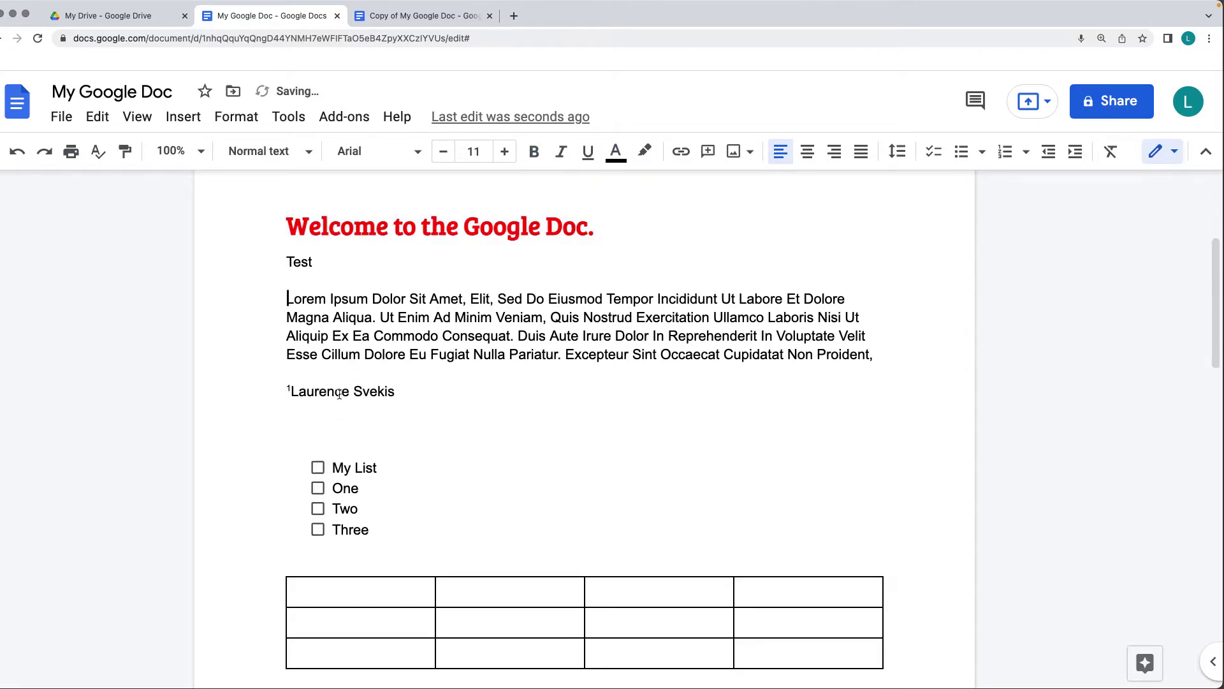
- Delete the "My List" checklist, the empty table and the surplus blank lines above the "Ultricies leo" paragraph
left_click(397, 429)
key("Delete")
key("Delete")
left_click(373, 492, "shift")
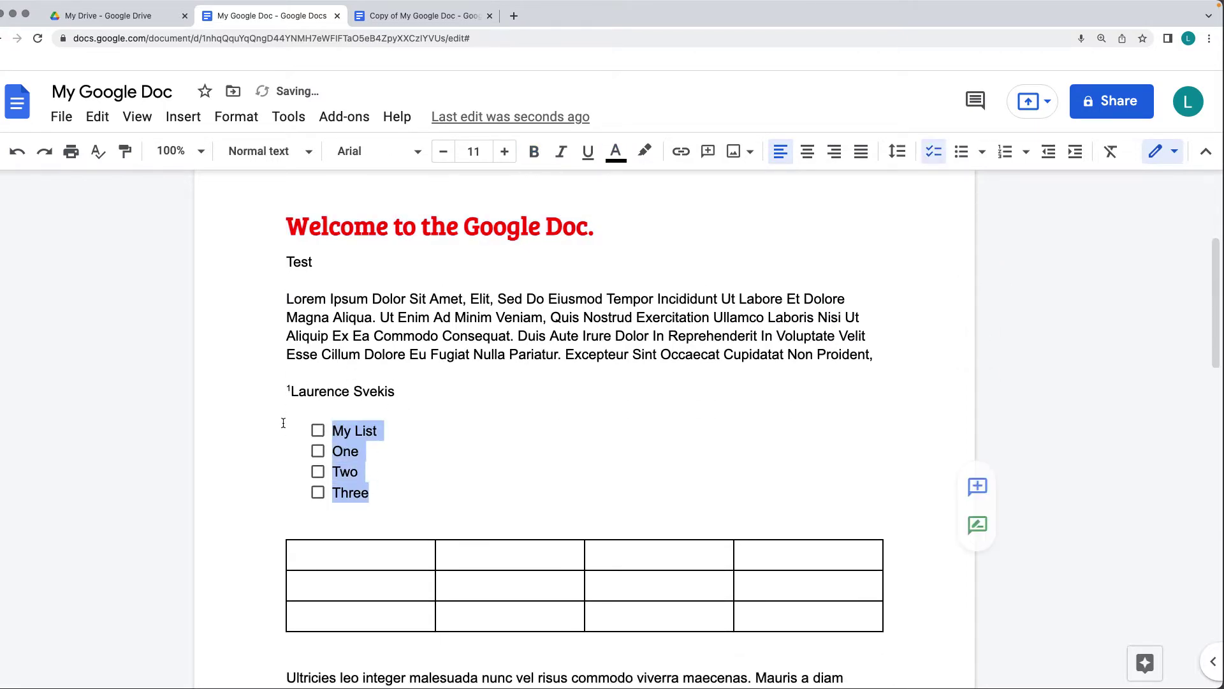
key("BackSpace")
key("BackSpace")
left_click(367, 495, "shift")
key("BackSpace")
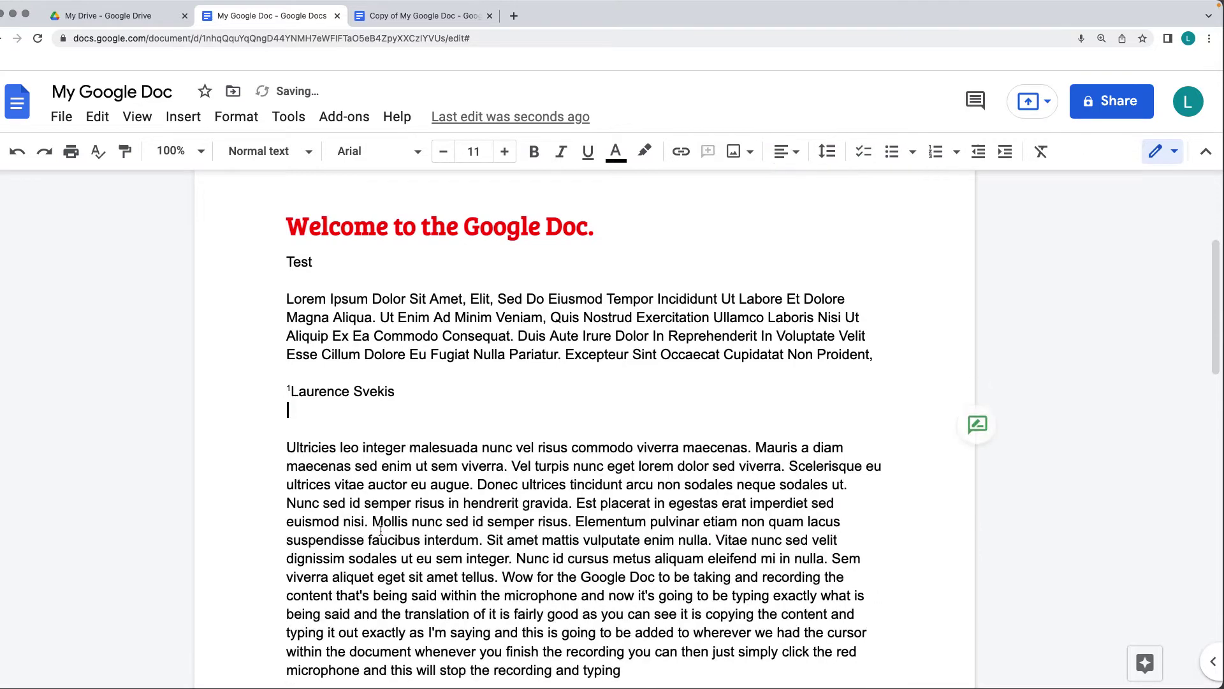
key("BackSpace")
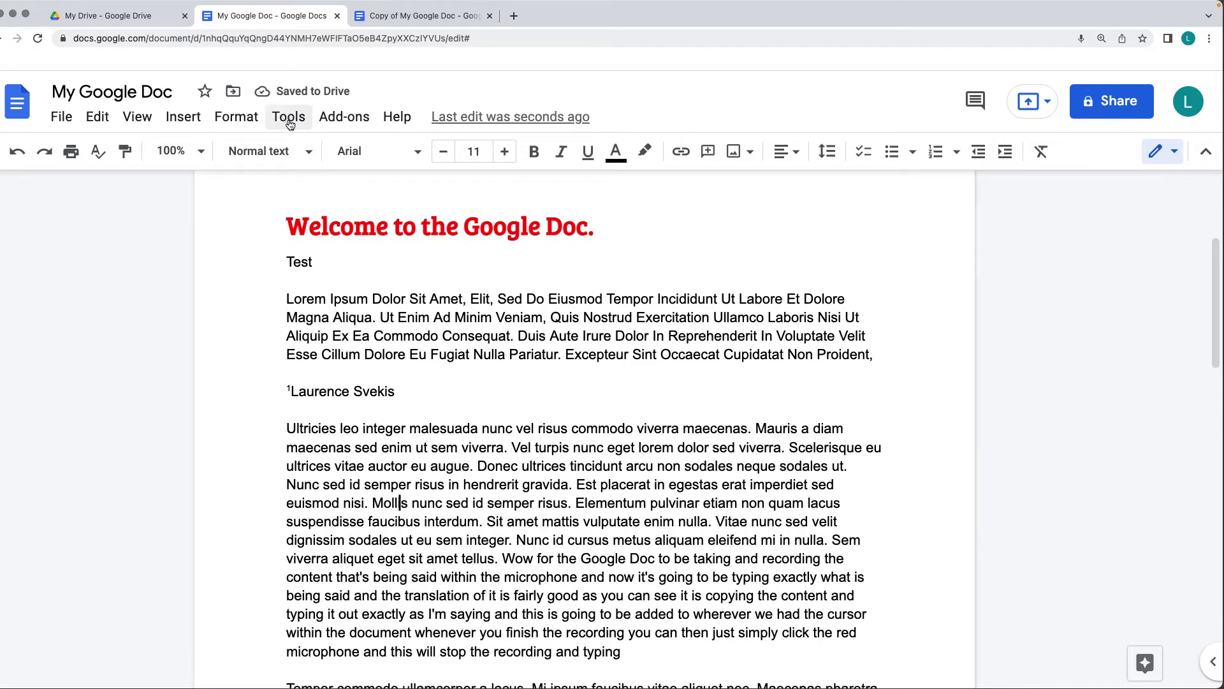
- Compare the document with "Copy of My Google Doc" from My Drive, including comments from the selected document
left_click(289, 121)
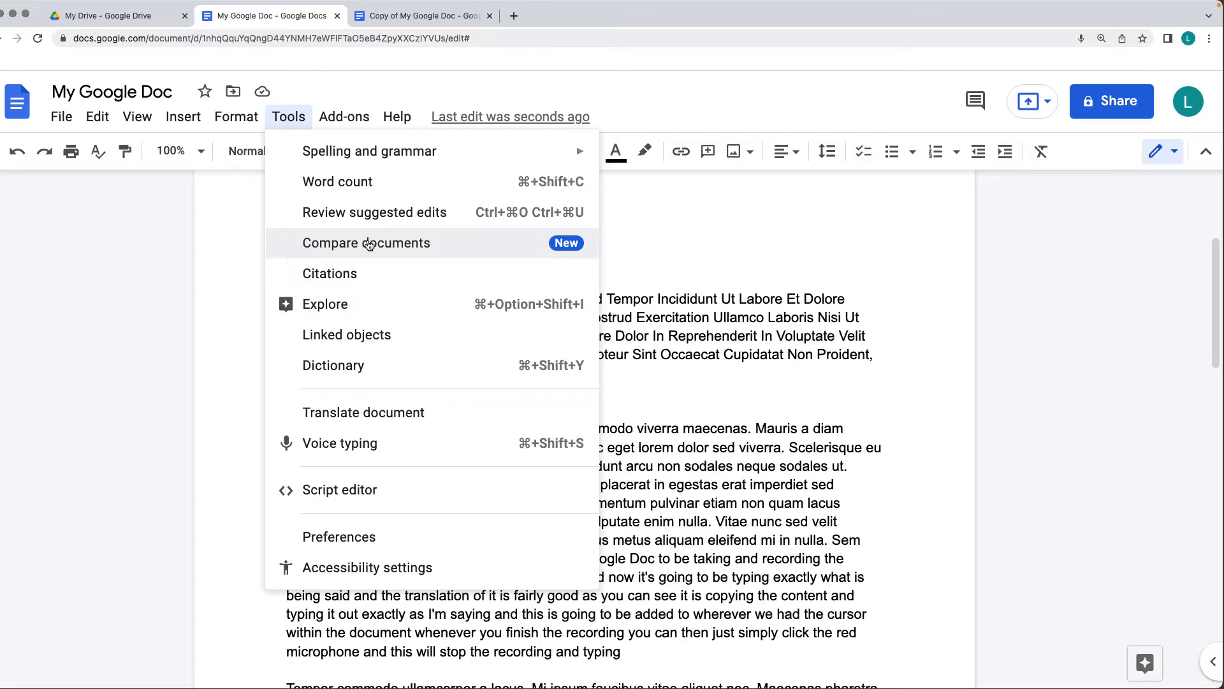
left_click(369, 245)
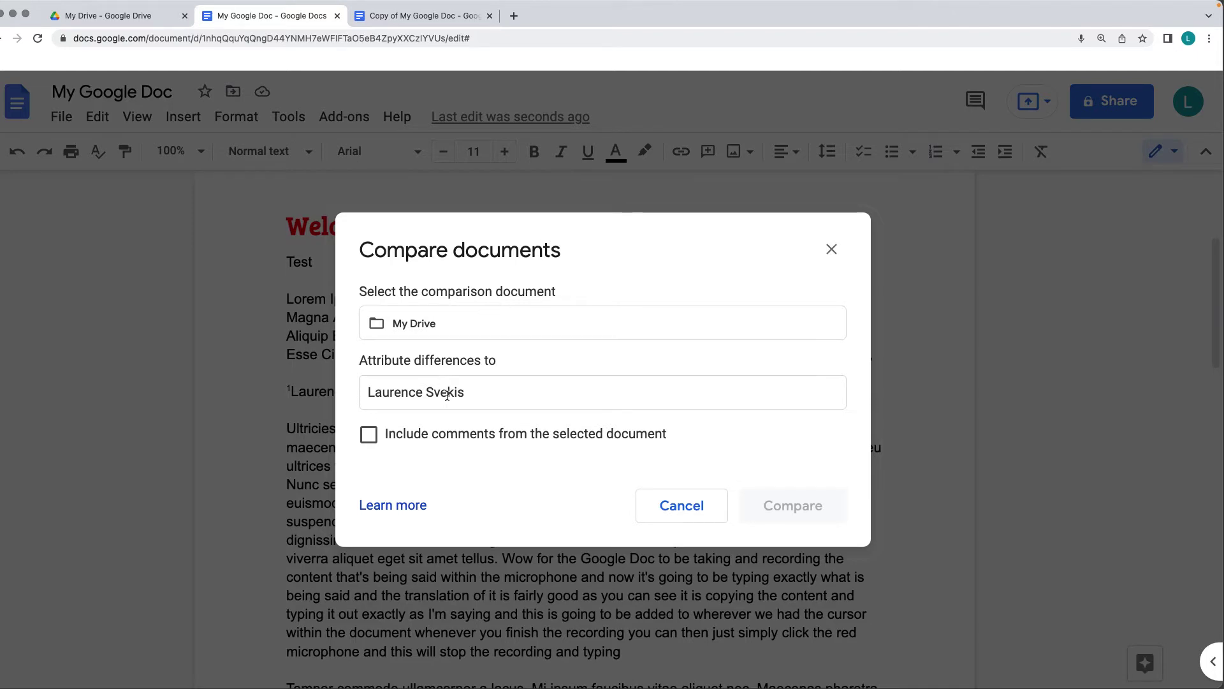
left_click(369, 434)
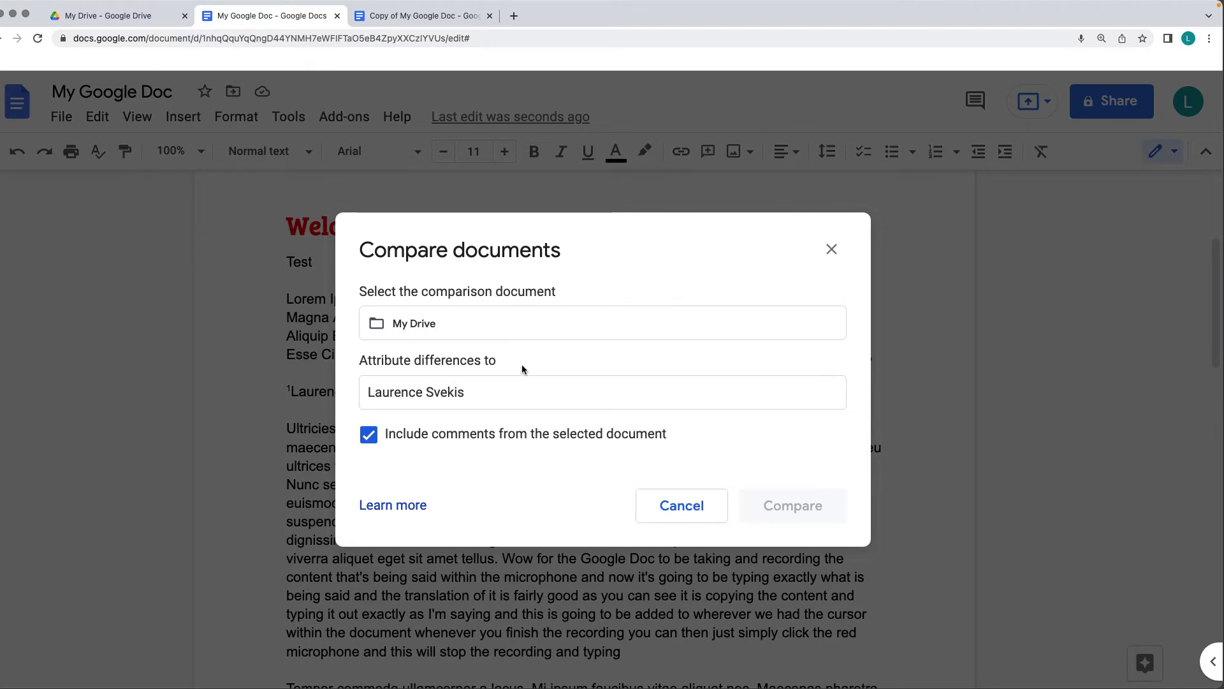
left_click(476, 327)
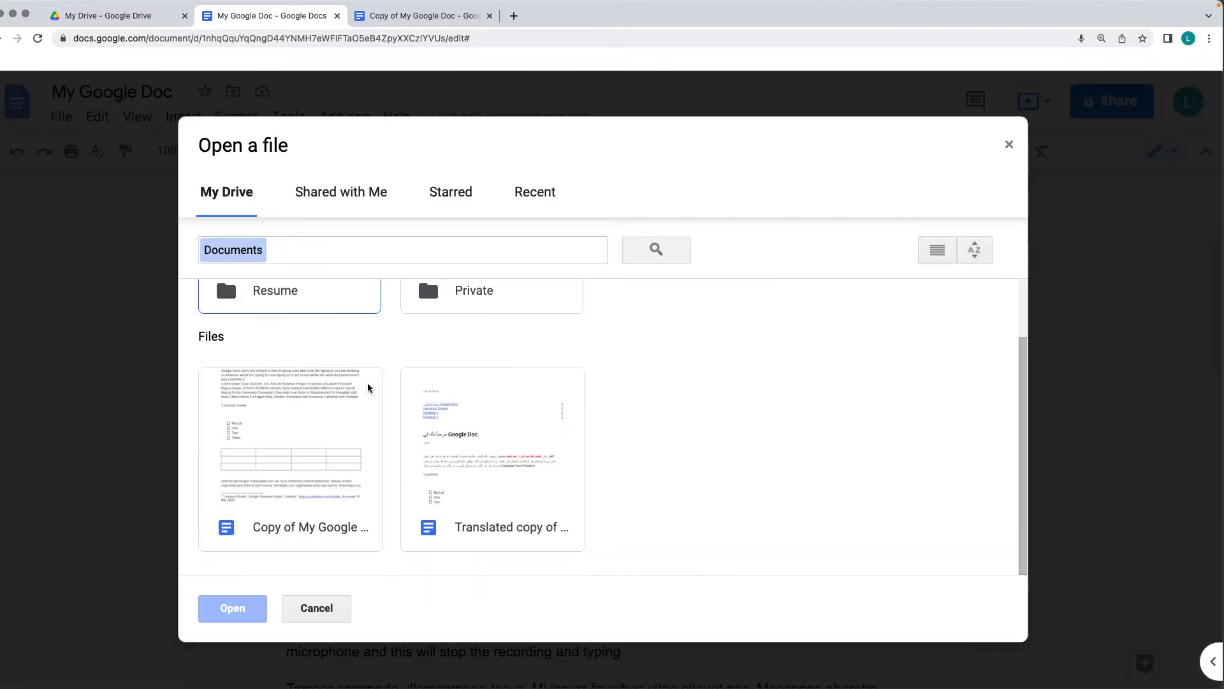
left_click(271, 447)
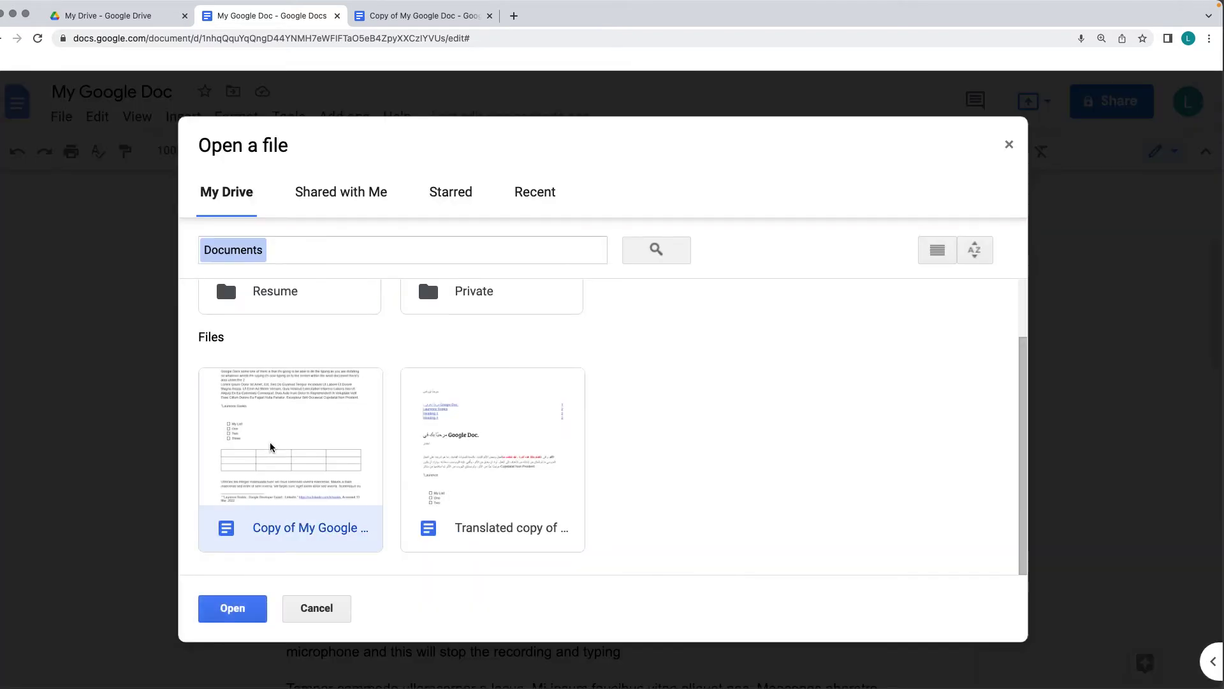
left_click(221, 612)
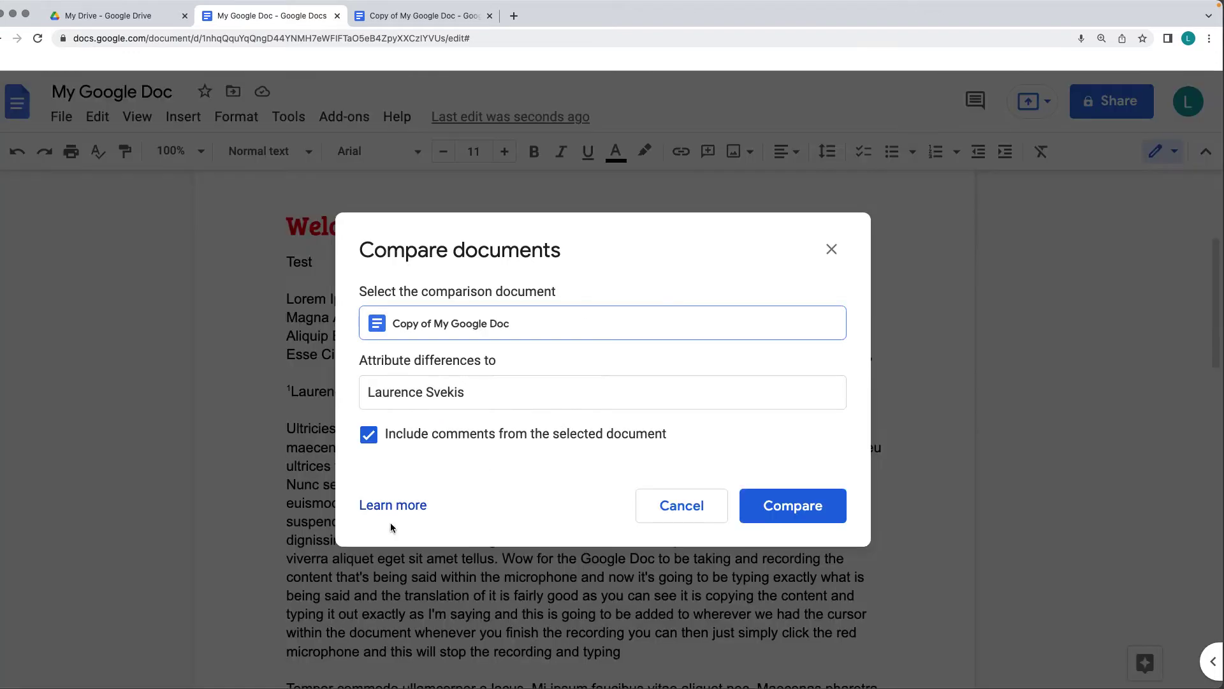
left_click(819, 510)
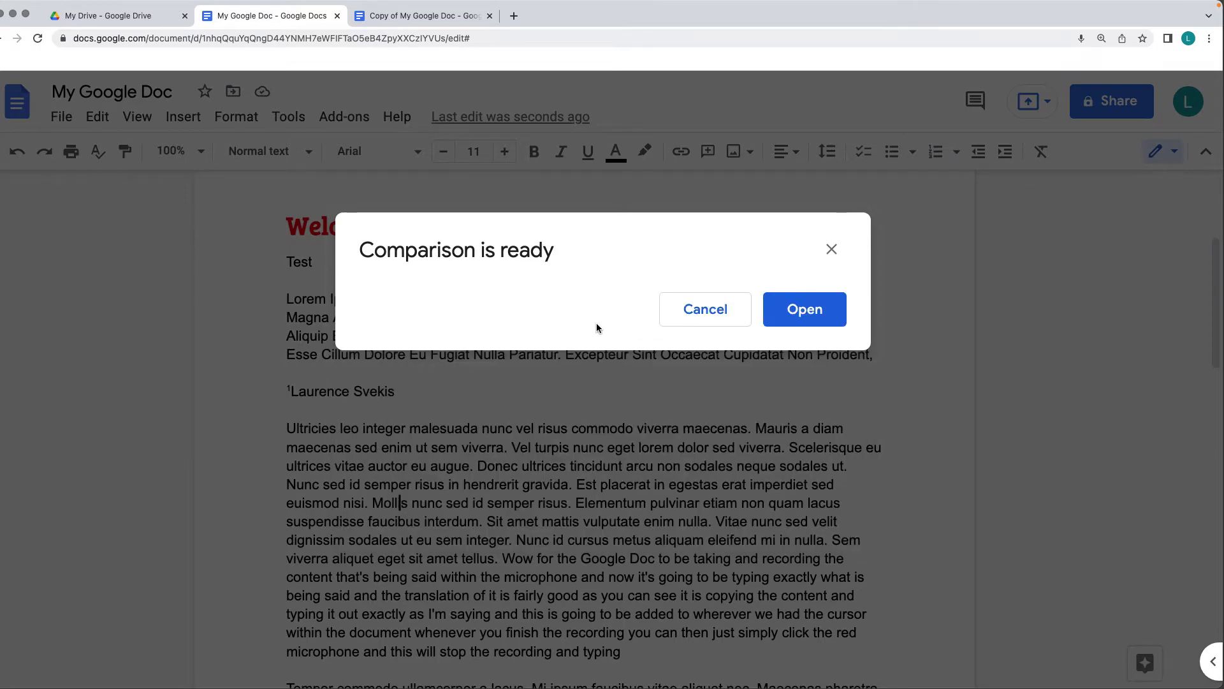
- Open the finished comparison document and review its suggested differences against the highlighted text
left_click(806, 308)
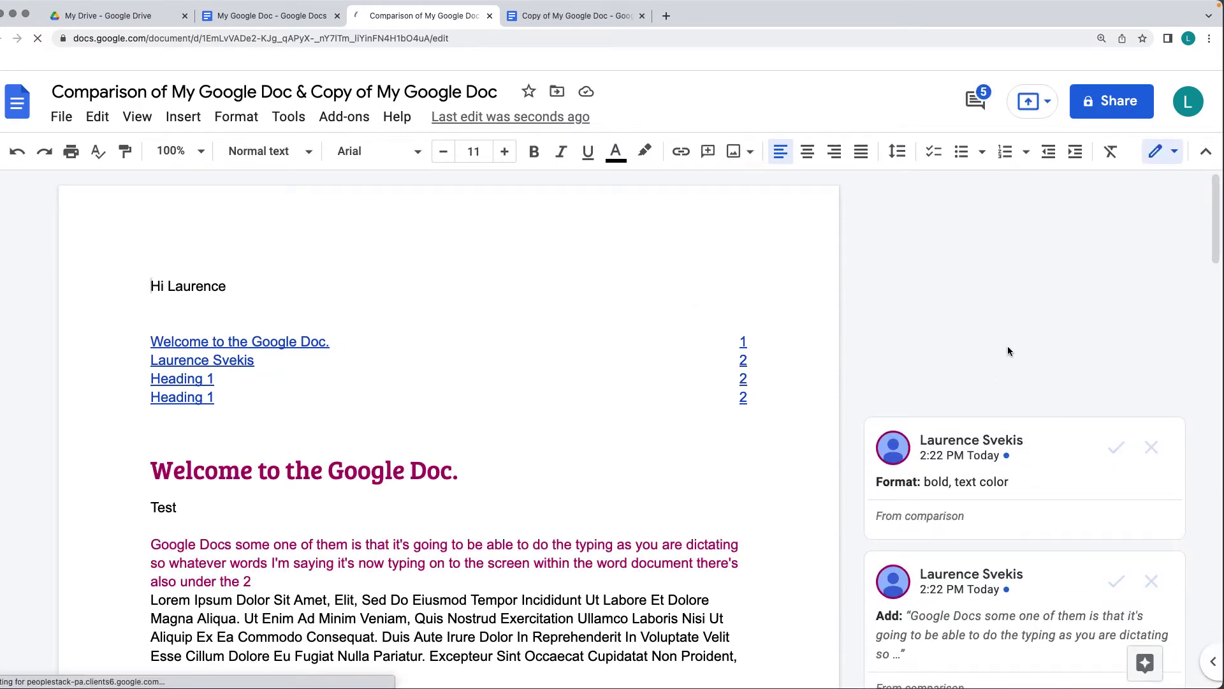
scroll(511, 338, "down", 3)
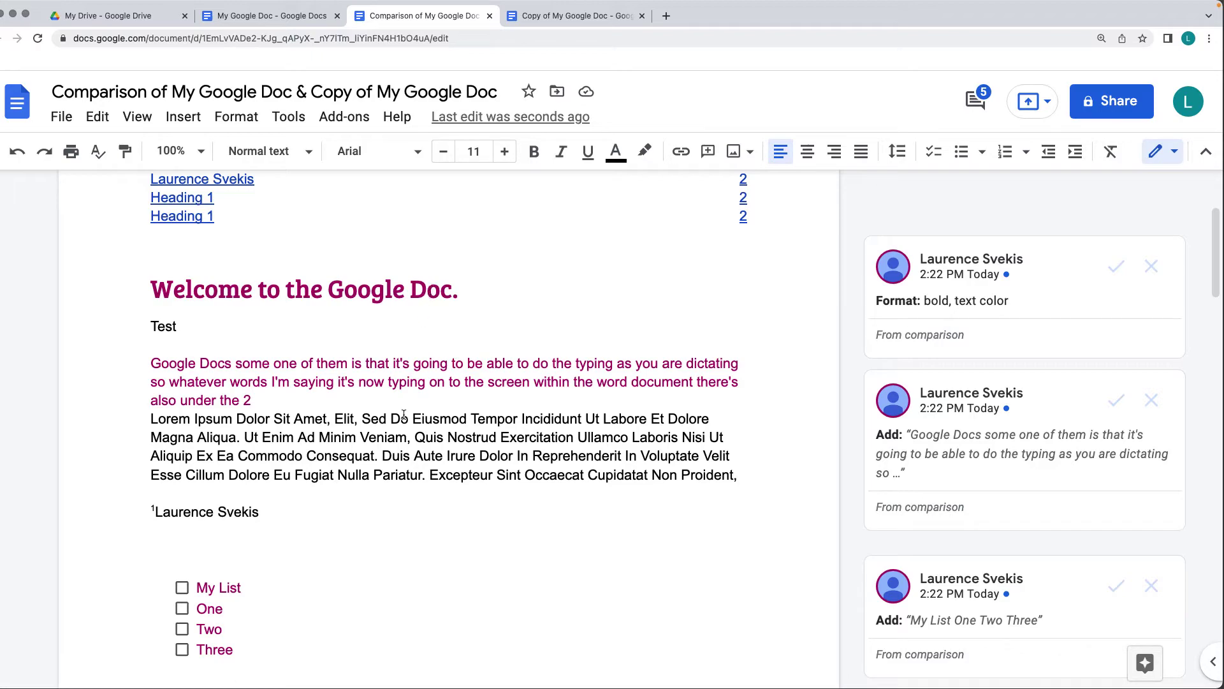
scroll(367, 351, "down", 15)
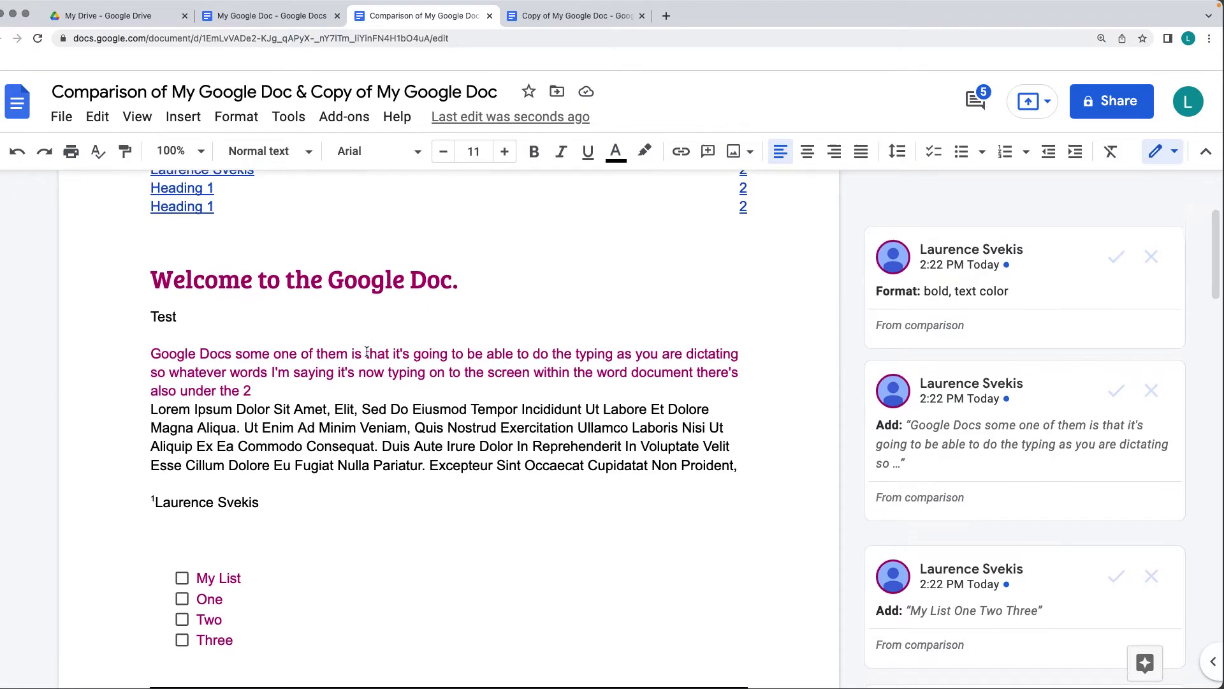
scroll(367, 349, "up", 15)
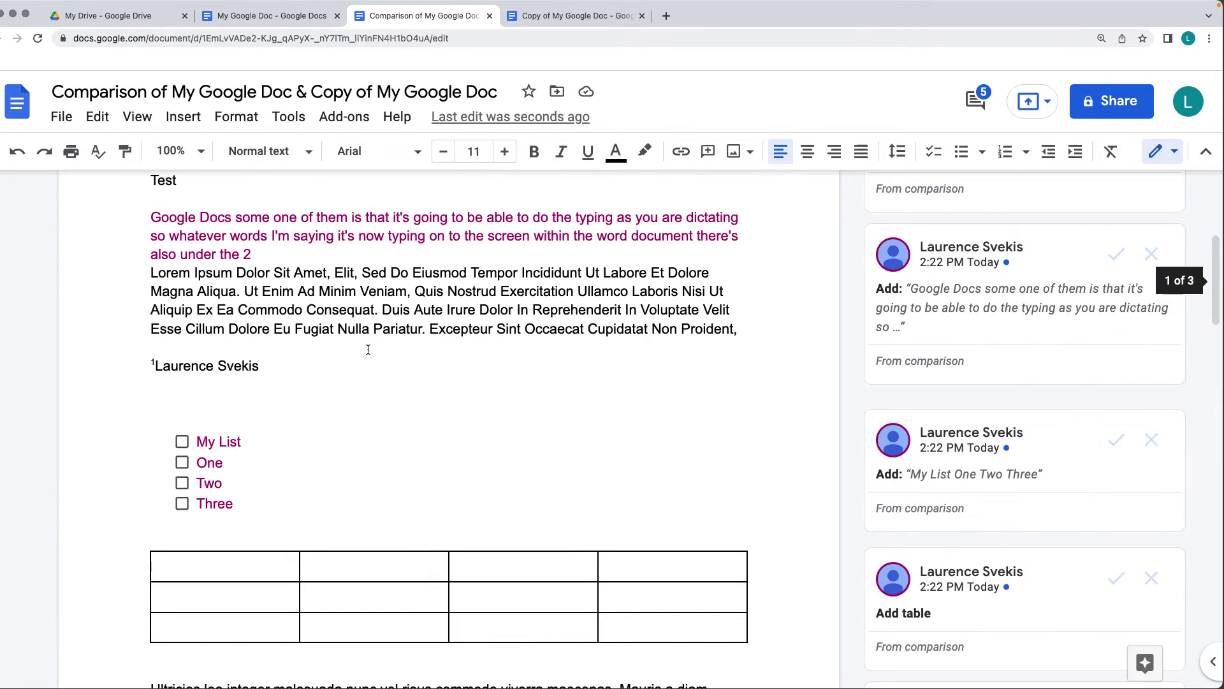
scroll(368, 349, "up", 5)
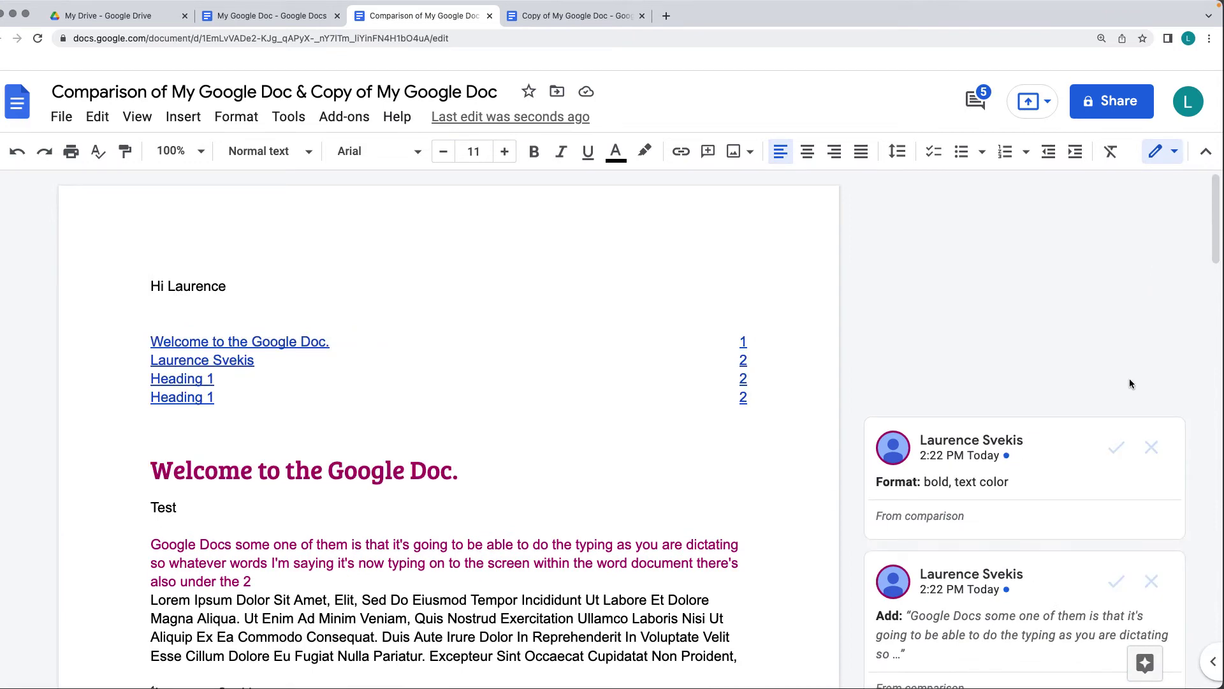
scroll(1130, 378, "down", 5)
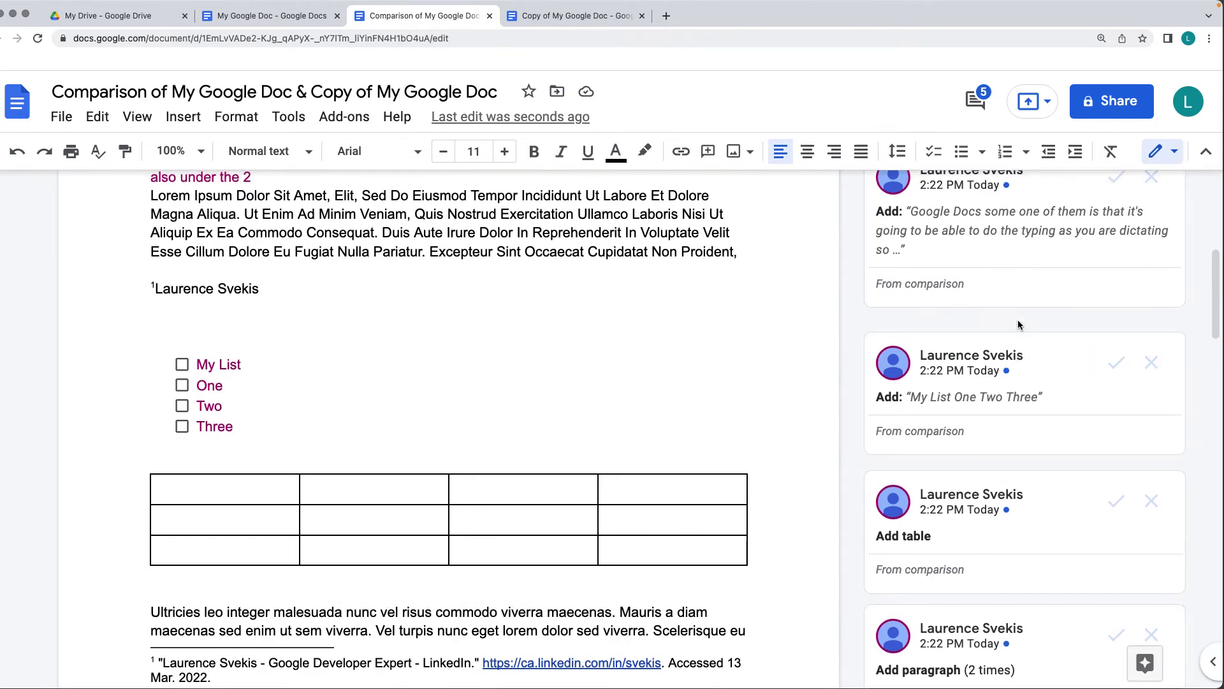
scroll(483, 310, "up", 3)
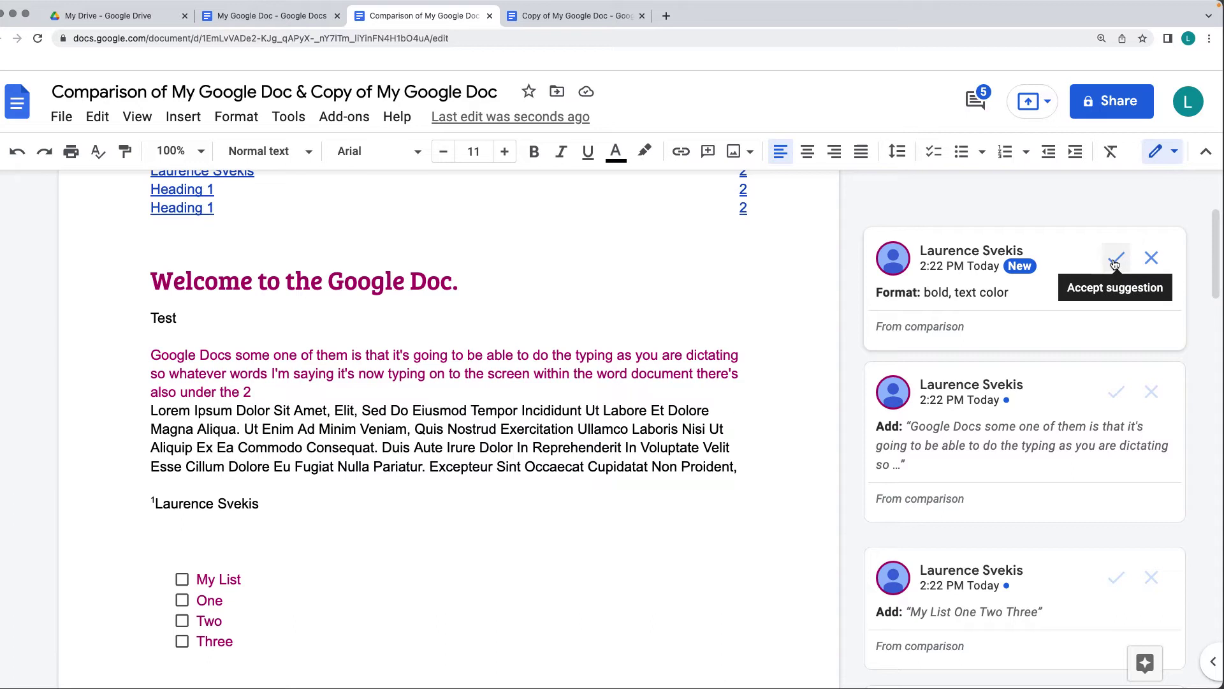
- Switch to Google Drive, refresh the My Drive file list, and close the comparison and copied documents
left_click(107, 17)
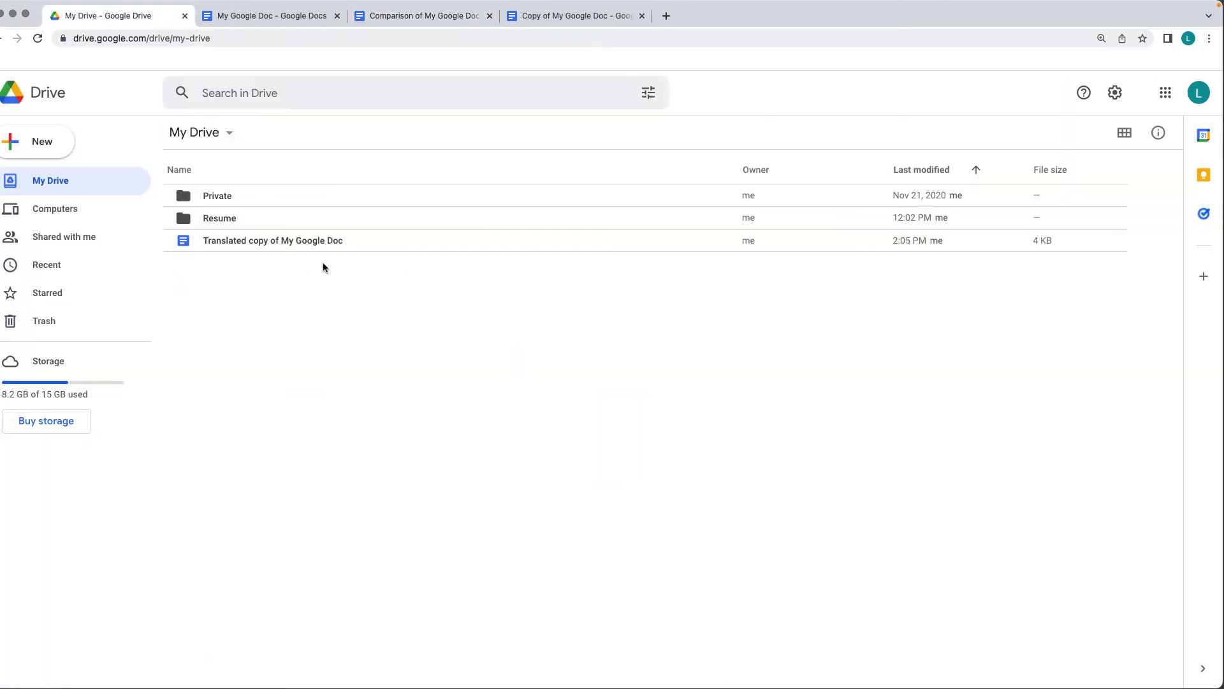
left_click(37, 38)
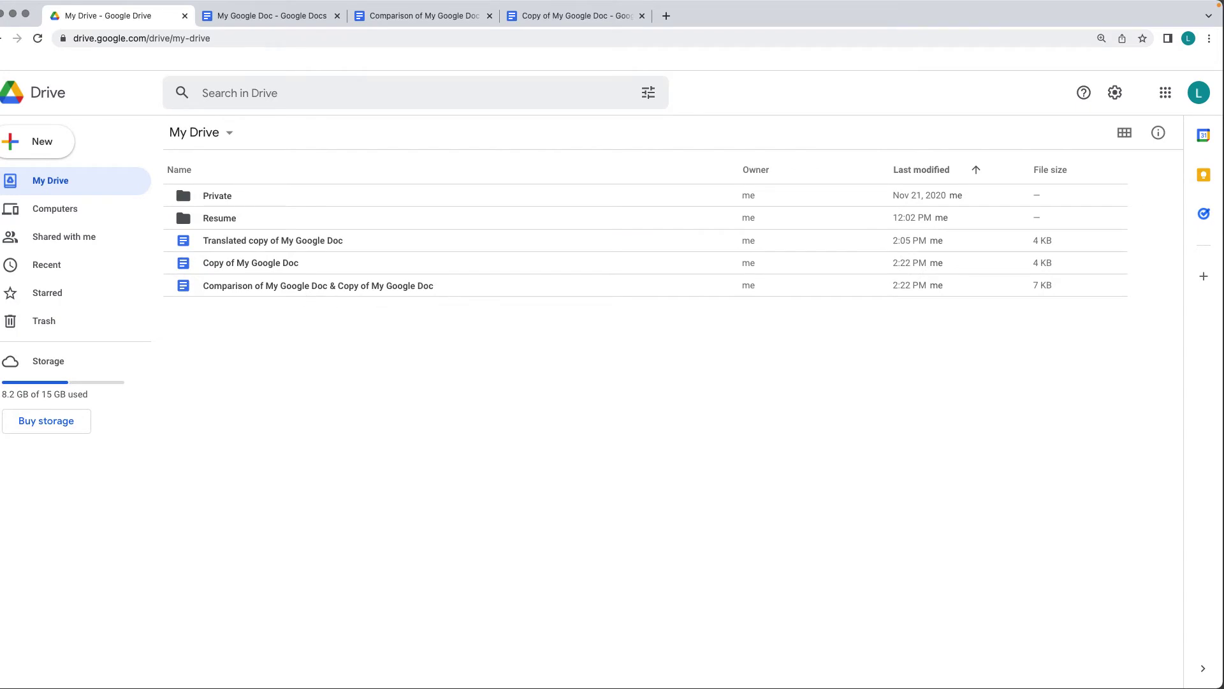
left_click(489, 16)
left_click(489, 16)
- Return to My Google Doc and save its current version under the name "Current Final"
left_click(262, 15)
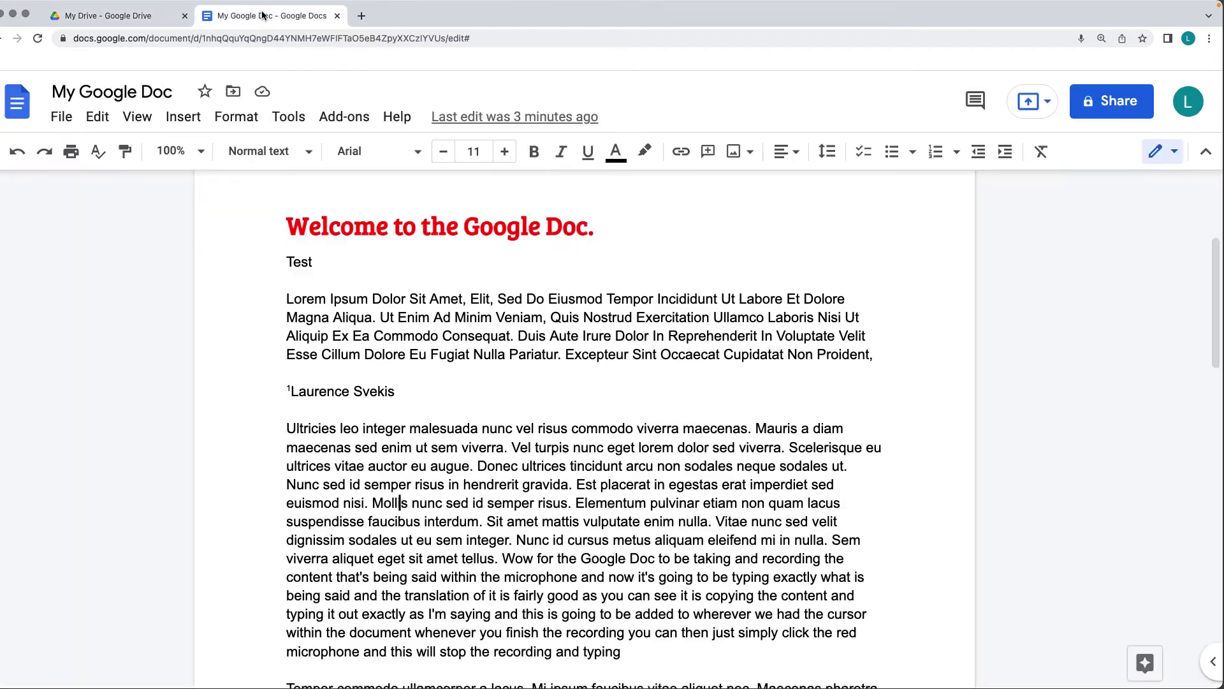
left_click(60, 118)
mouse_move(129, 320)
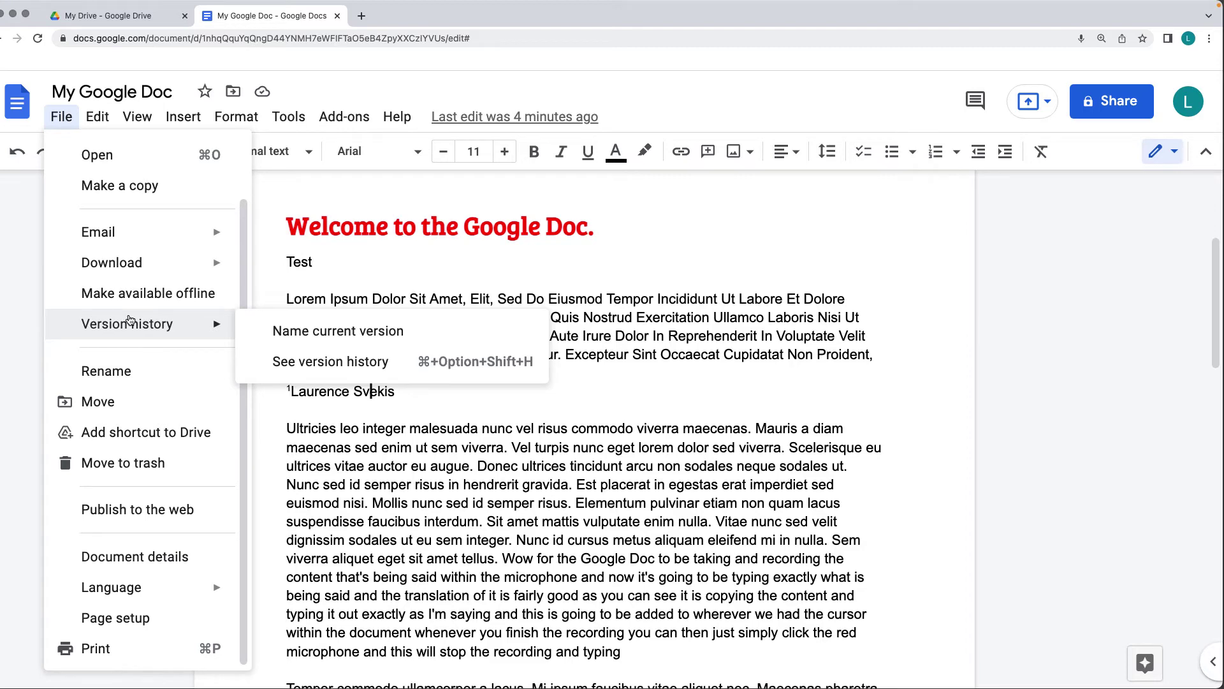
left_click(303, 344)
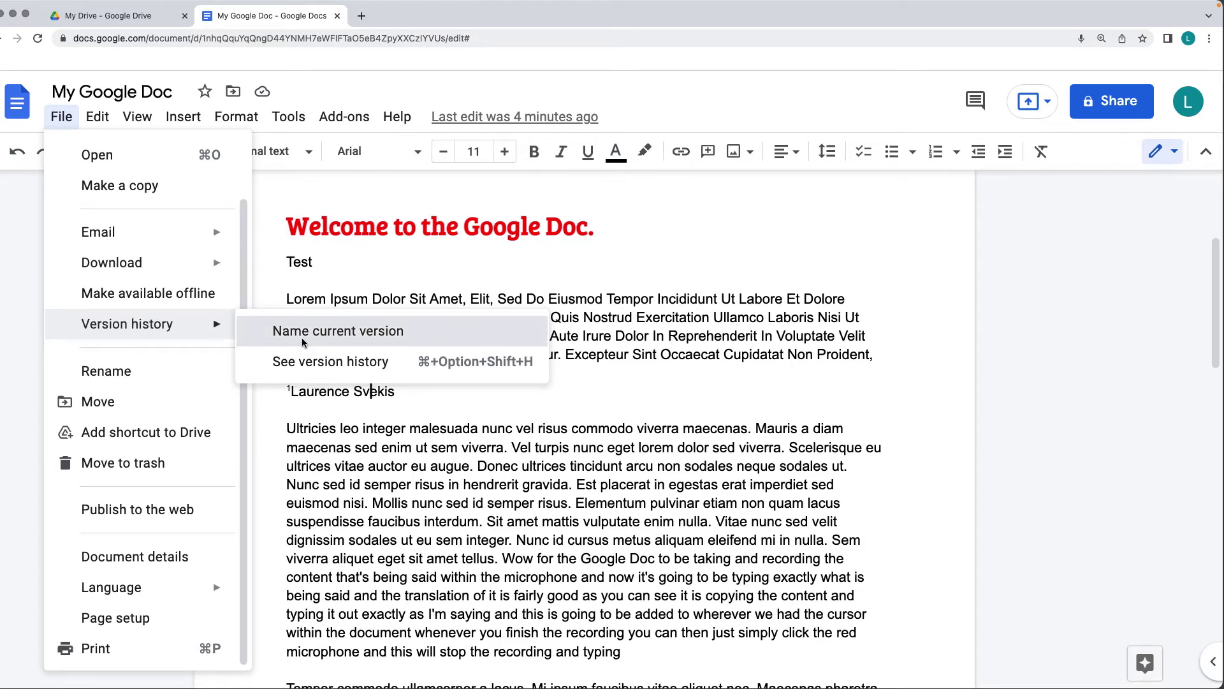
type("Current Final")
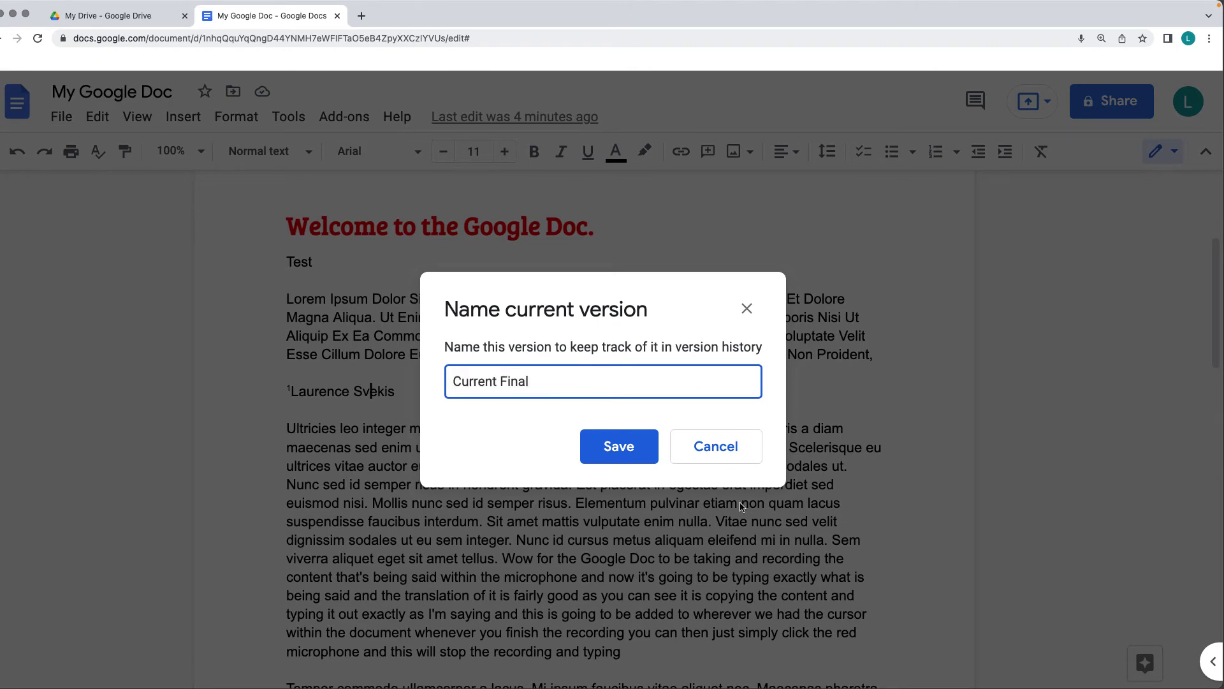
left_click(621, 446)
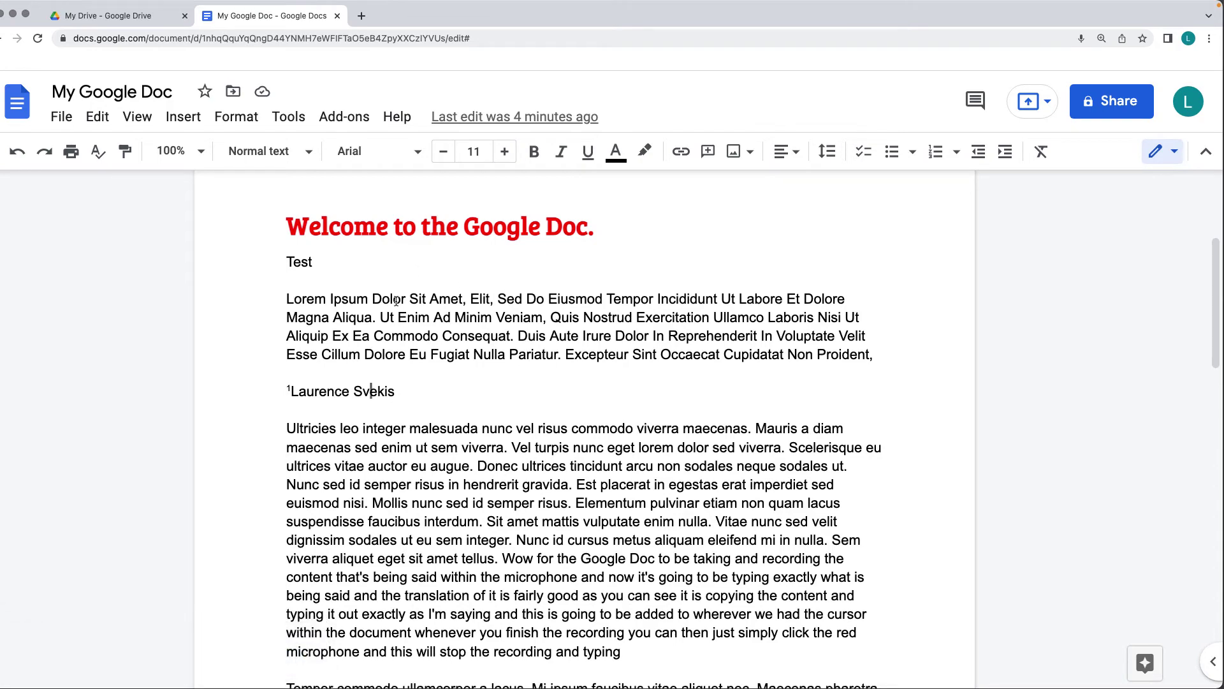
- Open the document's version history
scroll(392, 275, "up", 4)
left_click(64, 124)
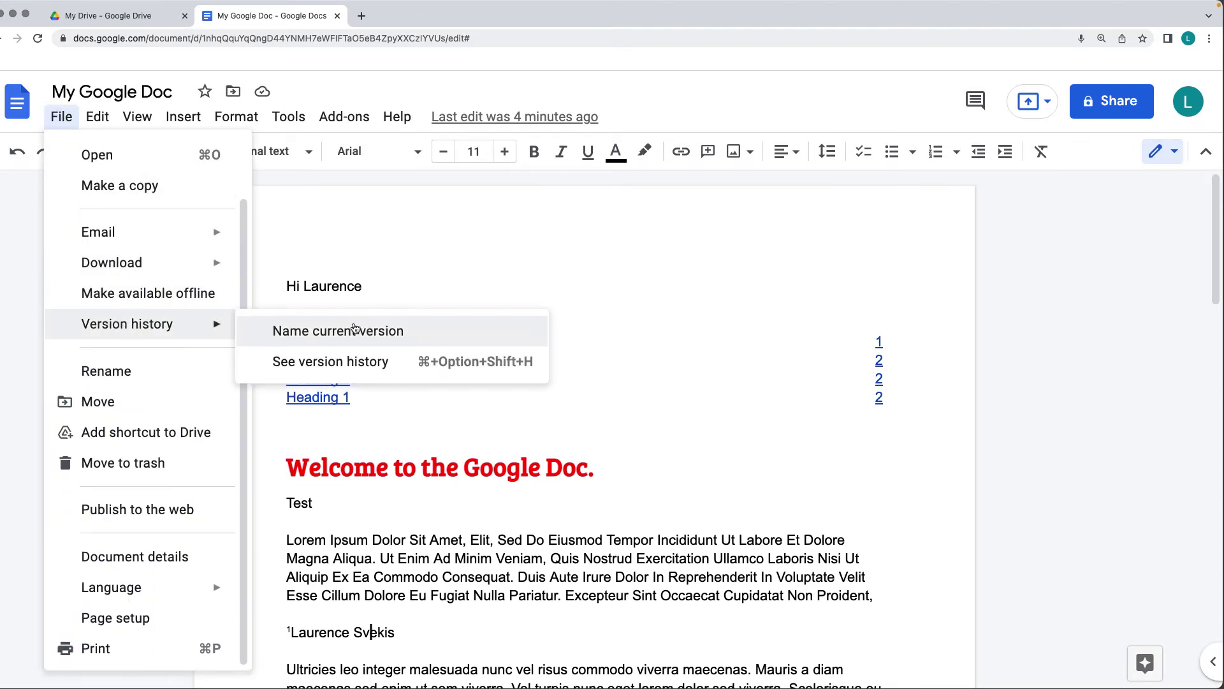
left_click(356, 369)
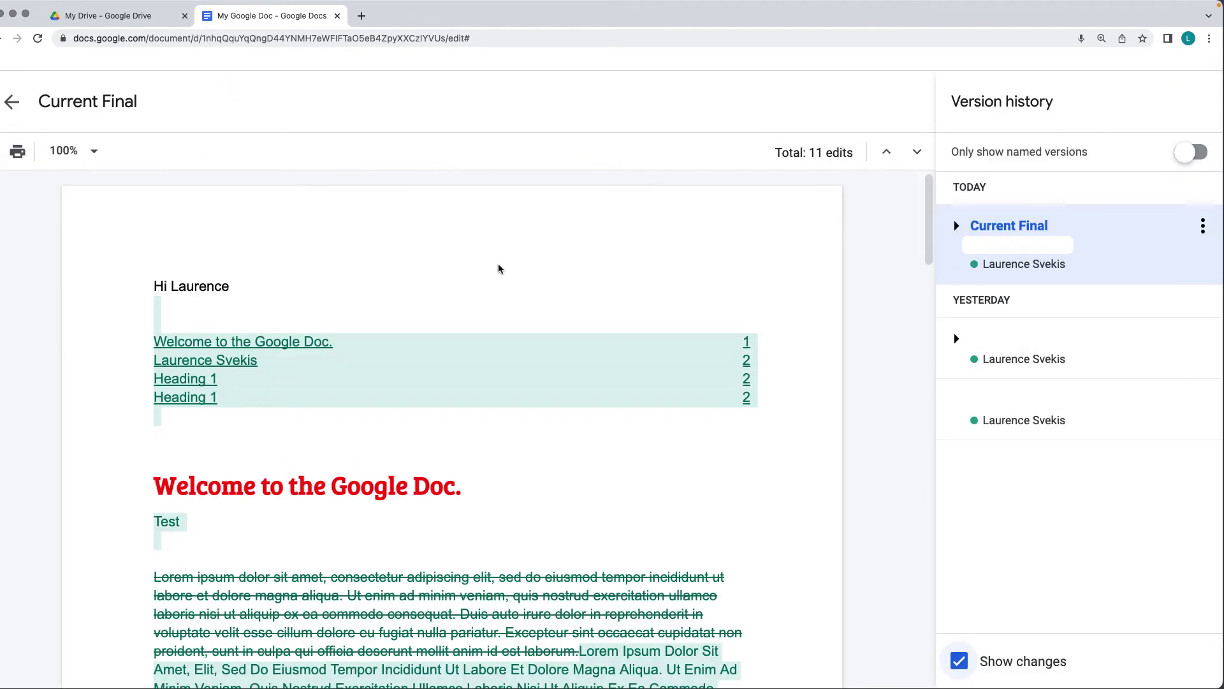
- Review the highlighted additions and struck-through deletions throughout the "Current Final" version of the document
scroll(499, 269, "down", 3)
scroll(498, 265, "down", 4)
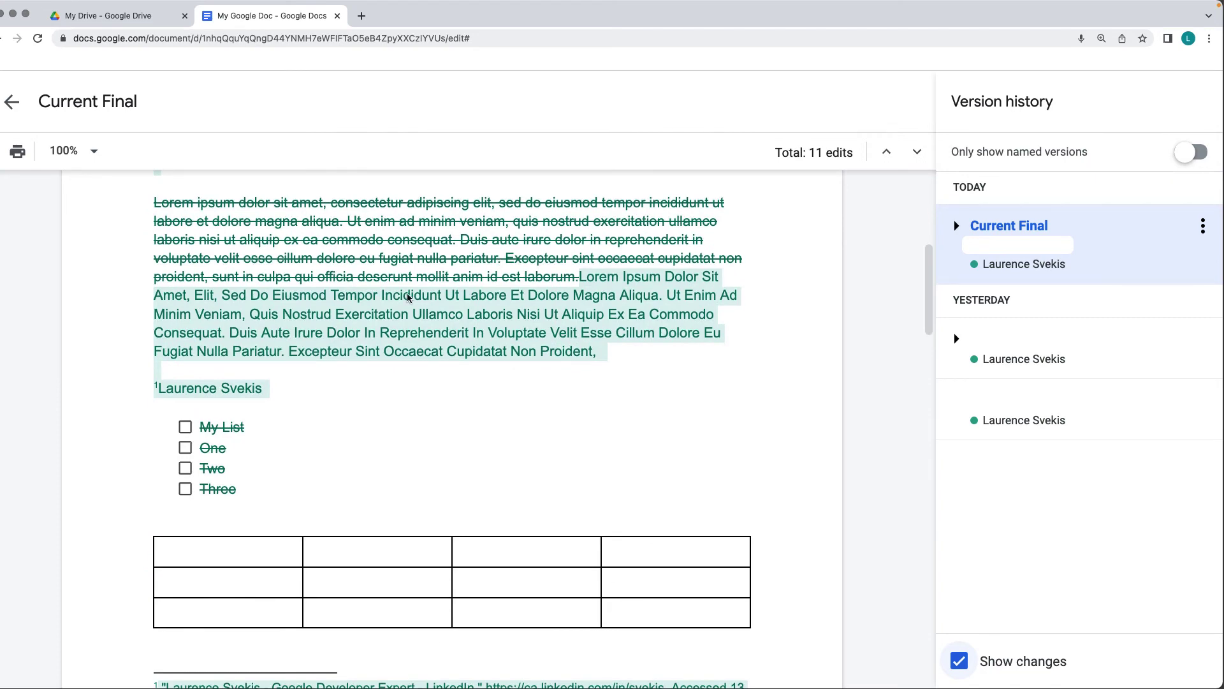
scroll(408, 298, "up", 3)
scroll(374, 365, "down", 6)
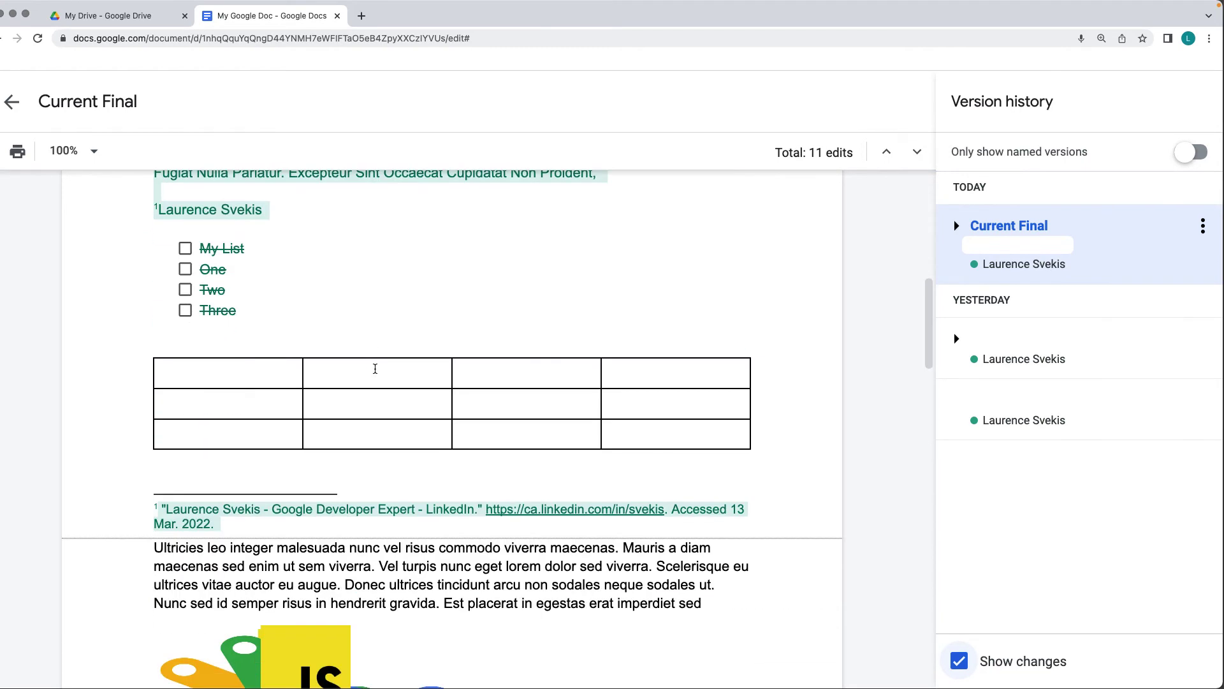
scroll(375, 367, "up", 4)
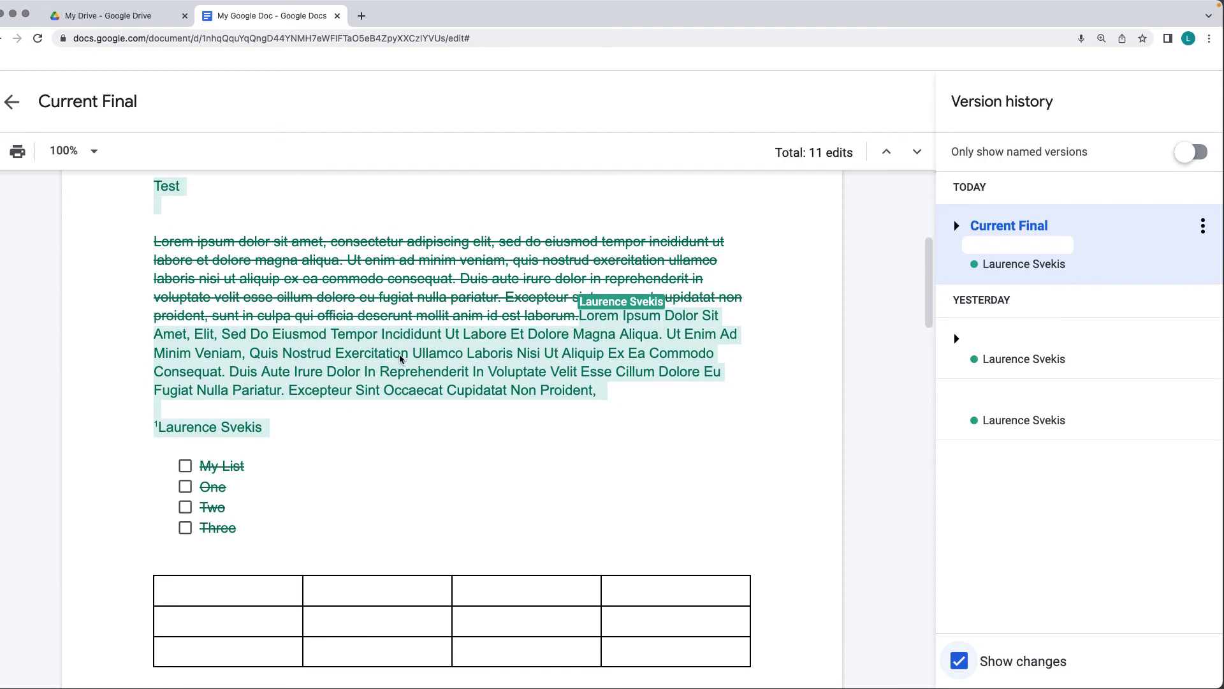
scroll(399, 357, "down", 16)
scroll(397, 356, "up", 12)
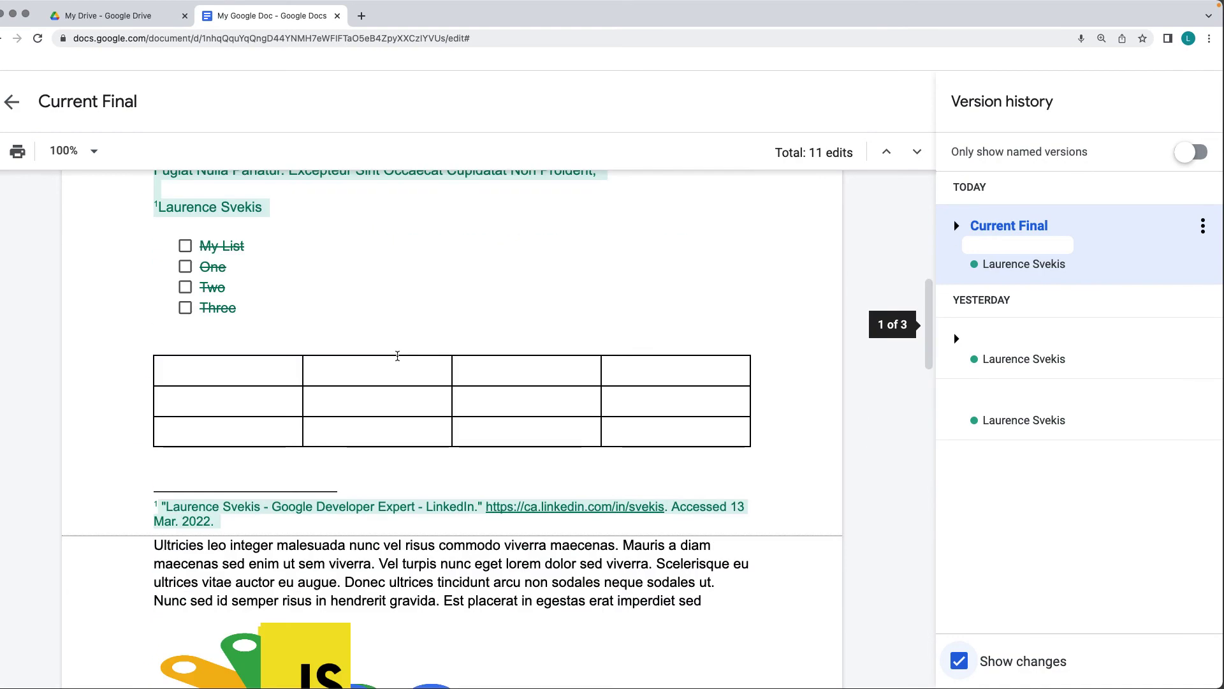
scroll(397, 356, "up", 15)
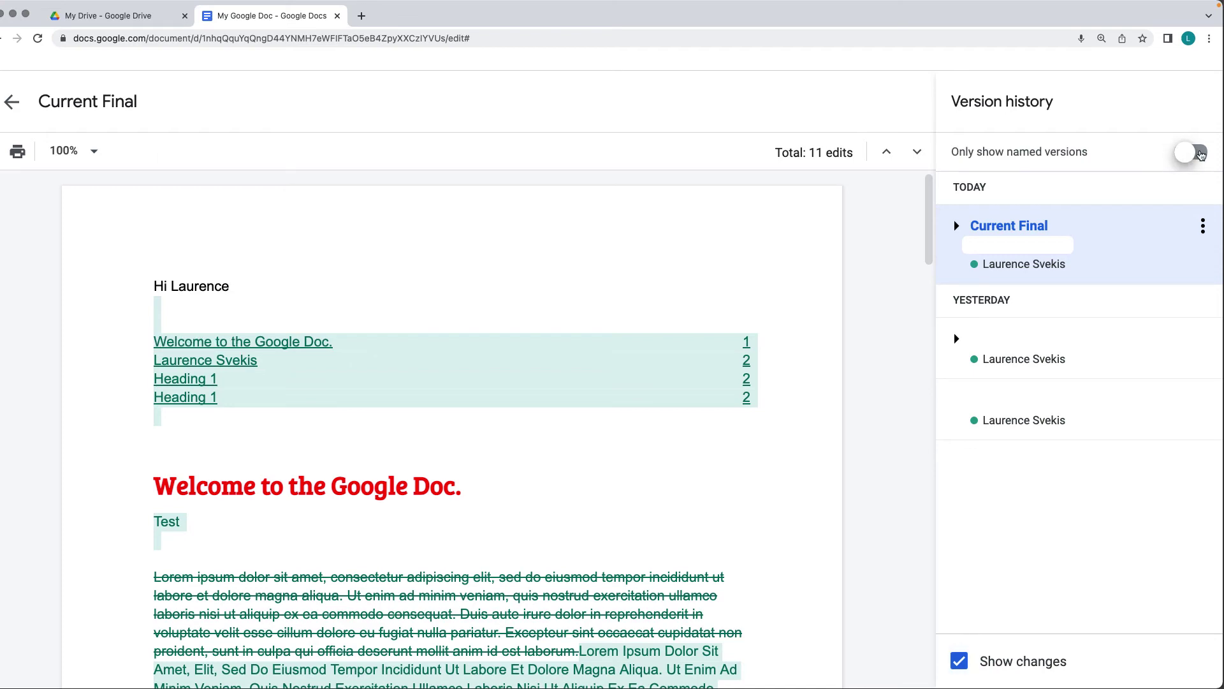
- Show only named versions in the version history, and return to the document editor
left_click(1201, 155)
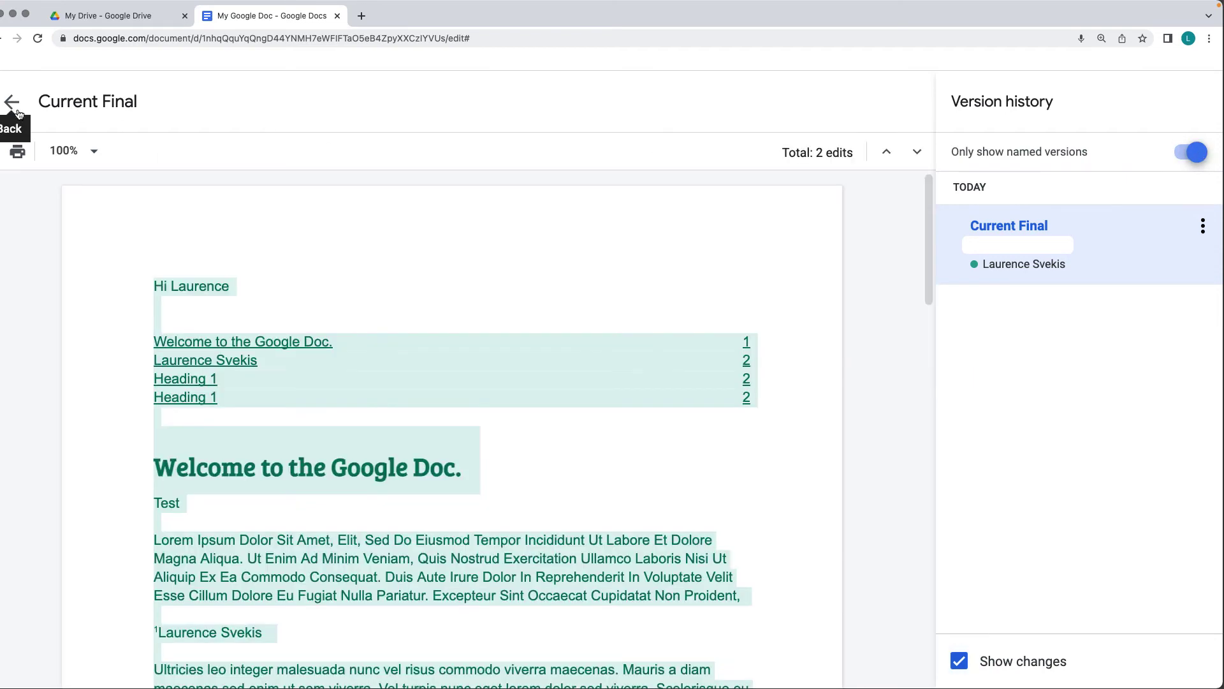
left_click(18, 111)
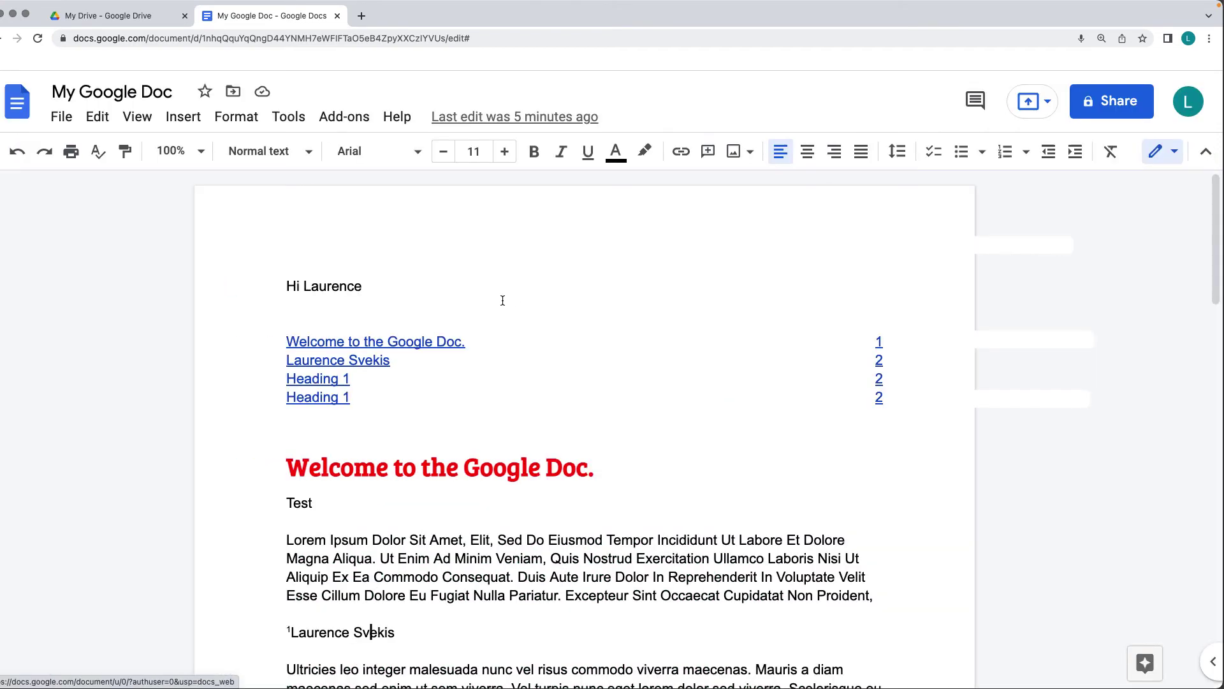
- Examine the file formats offered for downloading the document, and return to its text without downloading
left_click(62, 117)
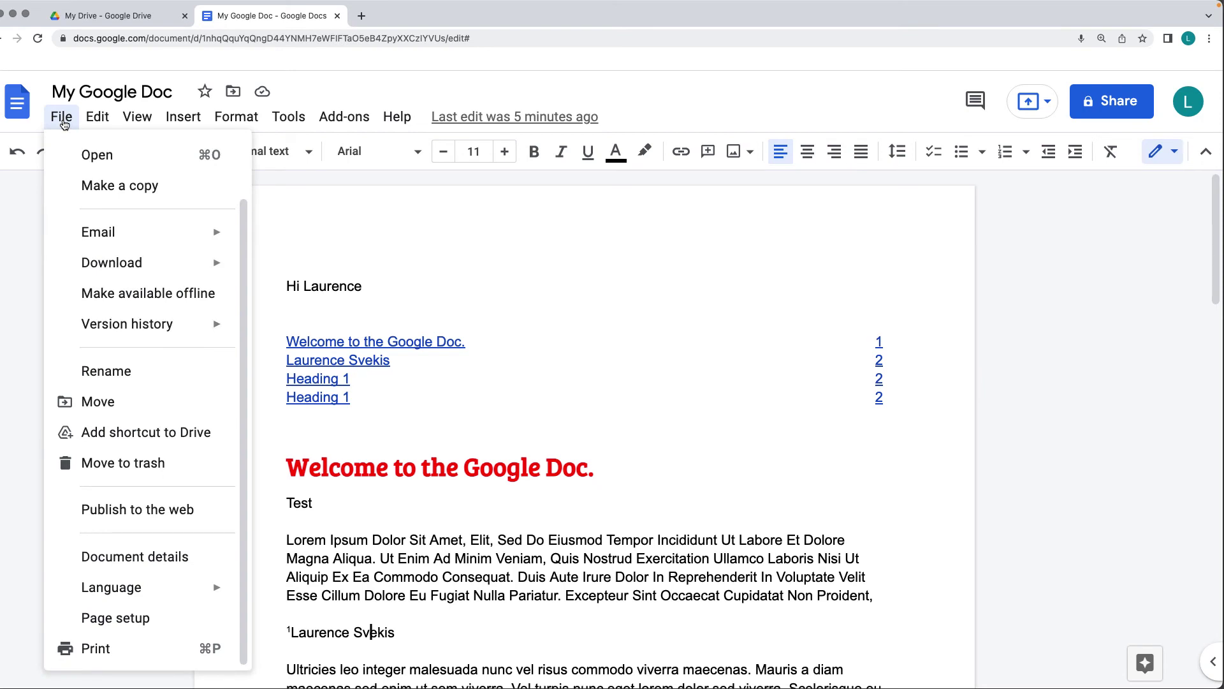
mouse_move(136, 255)
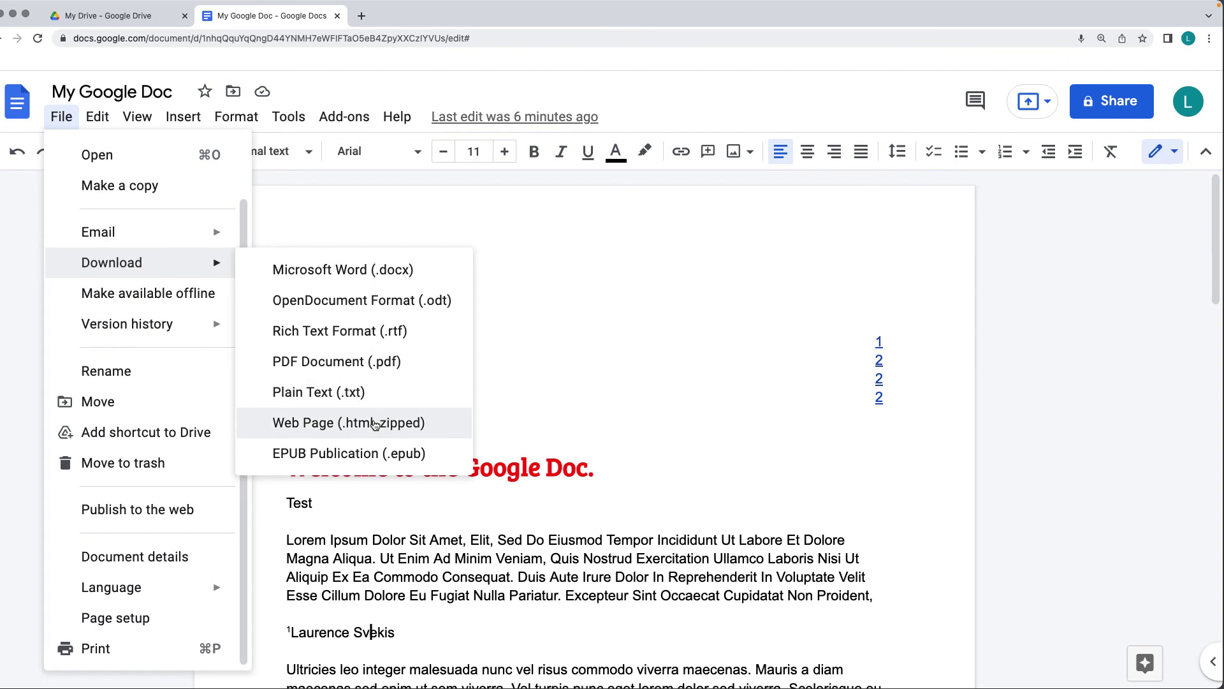
left_click(565, 401)
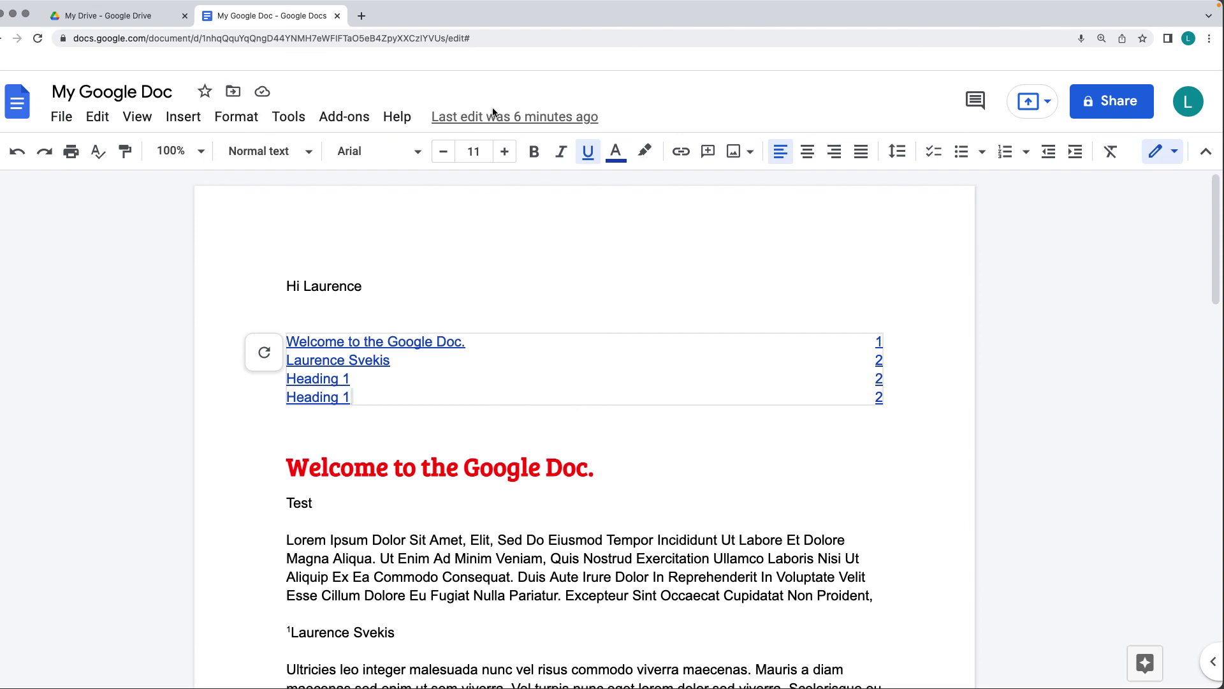